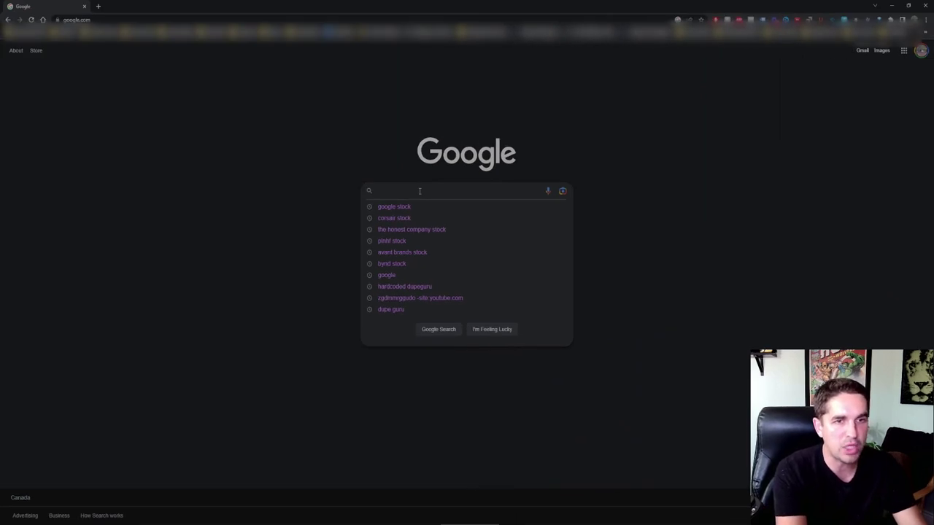
Search Google for "hardcoded dupeguru" and open the official dupeGuru website from the results.
{"action": "type", "text": "hard"}
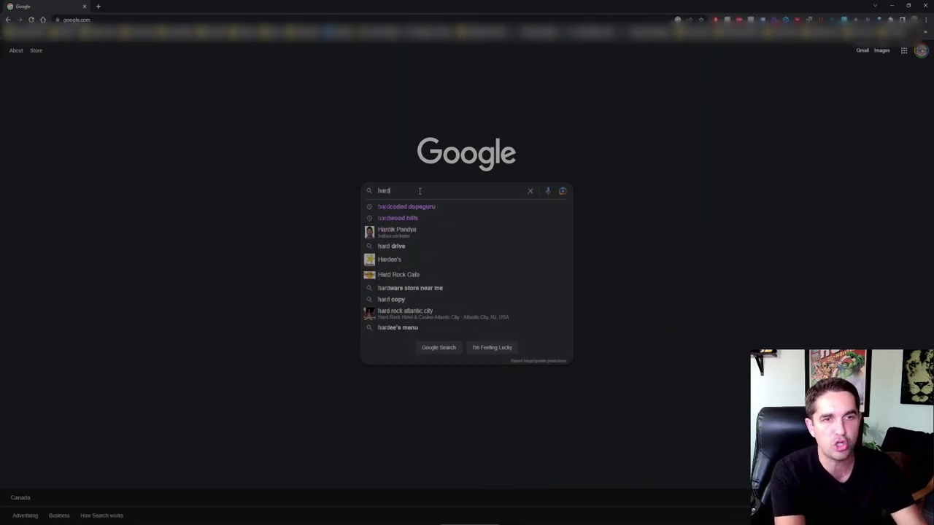
{"action": "key", "text": "Down"}
{"action": "key", "text": "Return"}
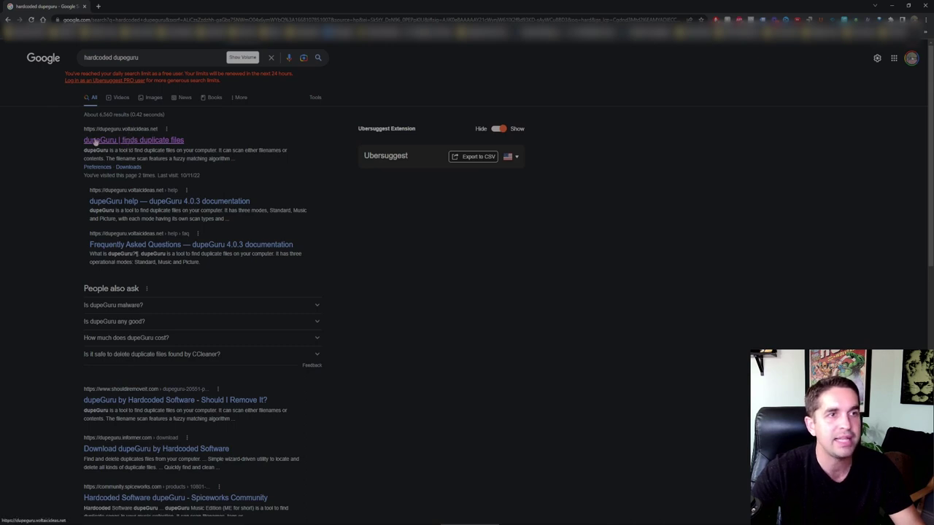
{"action": "left_click", "coordinate": [148, 140]}
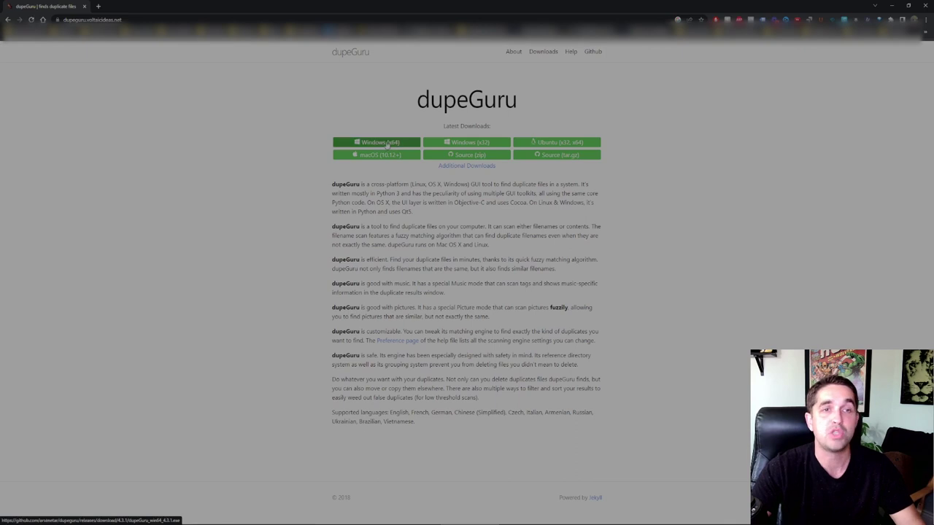
Download the Windows (x64) dupeGuru installer into the DupeGuru folder on the Desktop.
{"action": "left_click", "coordinate": [388, 143]}
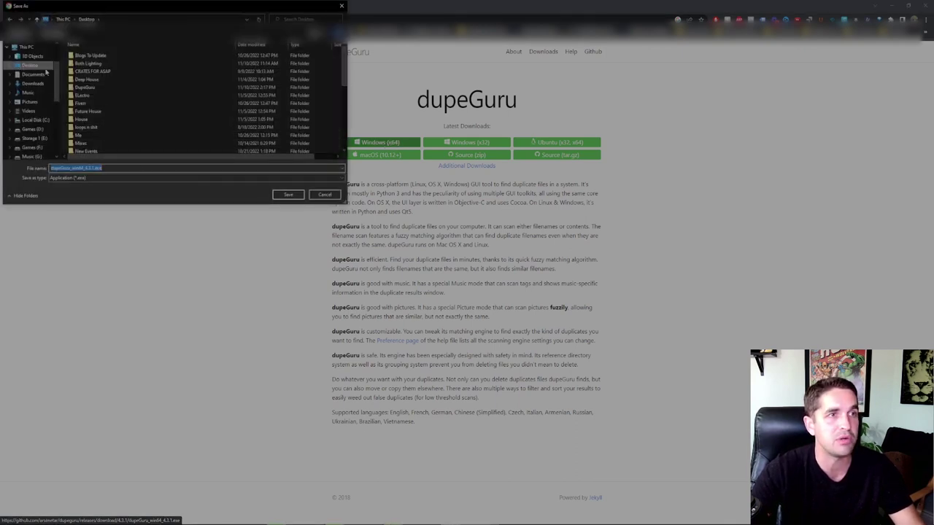
{"action": "double_click", "coordinate": [94, 88]}
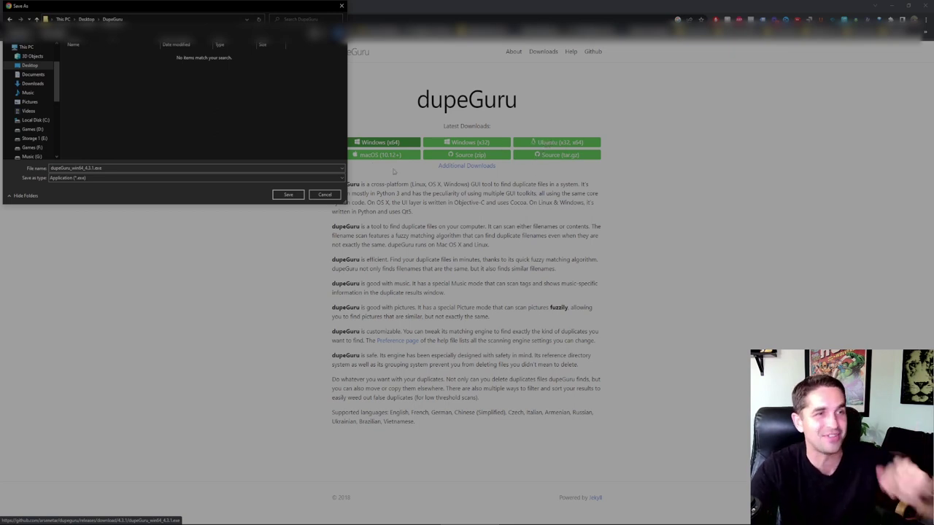
{"action": "left_click", "coordinate": [289, 196]}
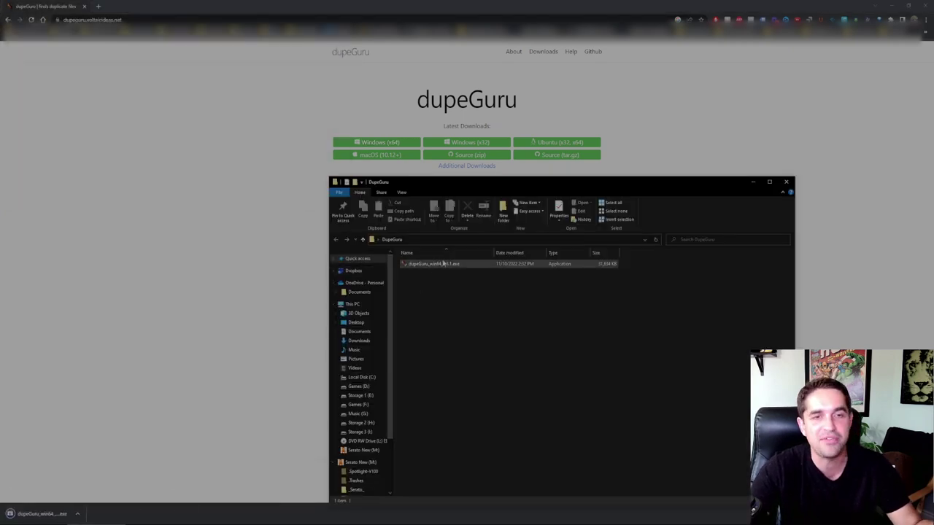
Run dupeGuru_win64_4.3.1.exe and install dupeGuru for anyone using this computer, with the default install location and Start Menu folder.
{"action": "double_click", "coordinate": [441, 264]}
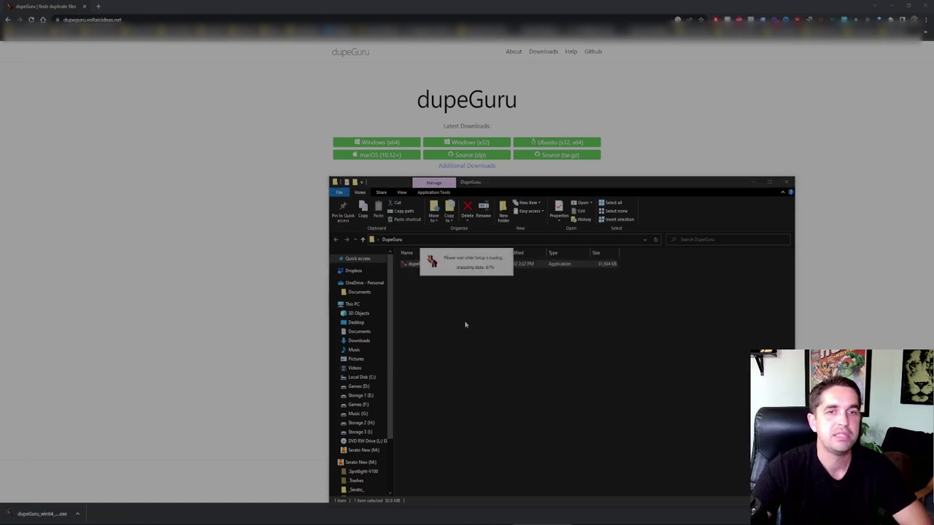
{"action": "left_click", "coordinate": [469, 283]}
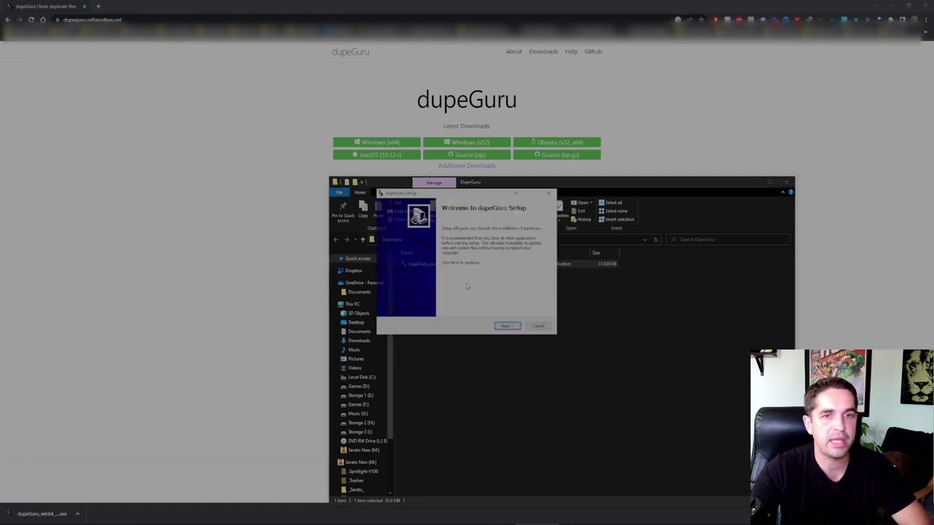
{"action": "left_click", "coordinate": [508, 326]}
{"action": "left_click", "coordinate": [511, 328]}
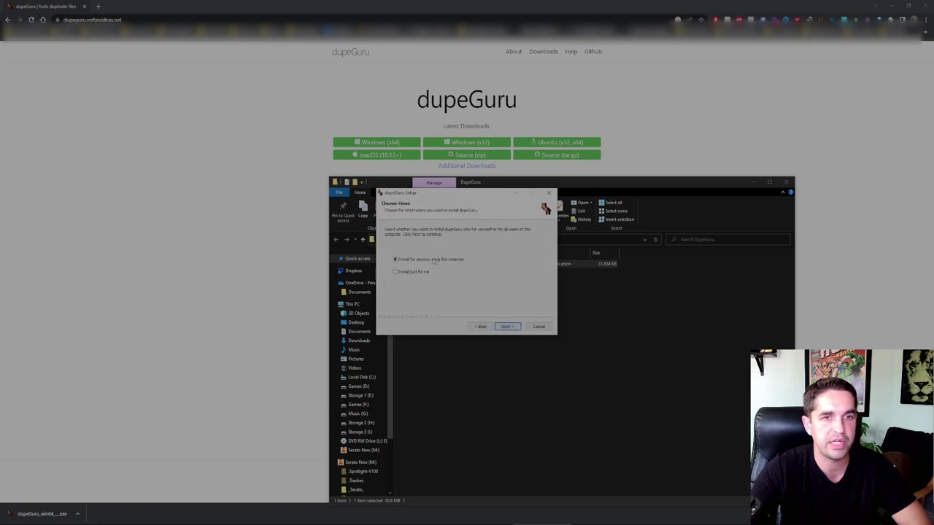
{"action": "left_click", "coordinate": [508, 327]}
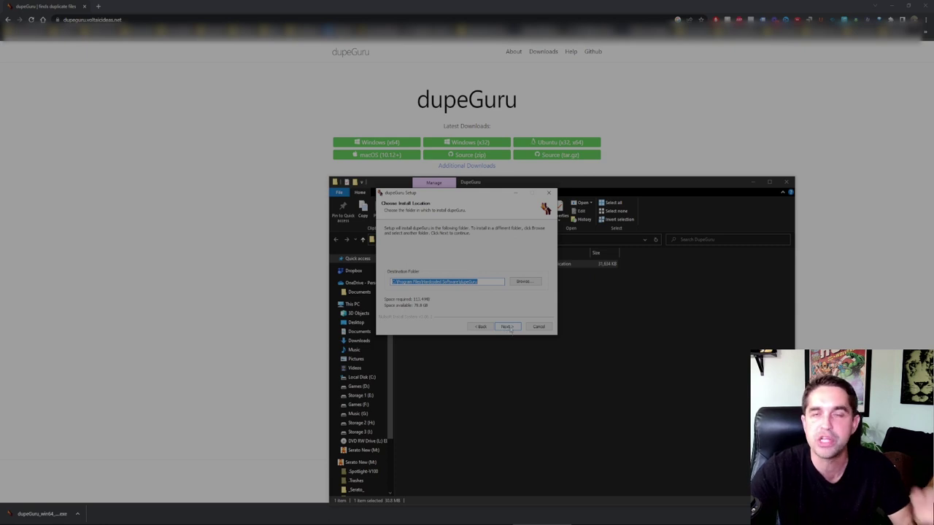
{"action": "left_click", "coordinate": [508, 327]}
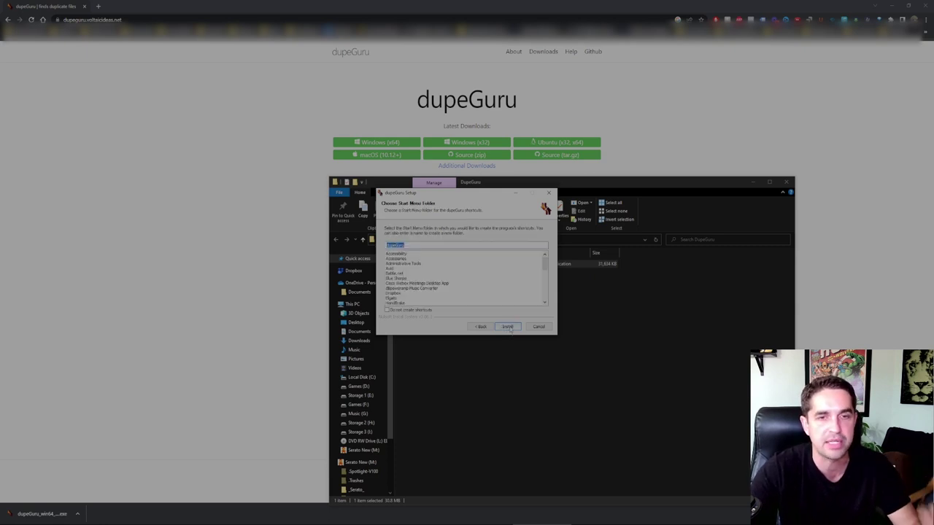
{"action": "left_click", "coordinate": [508, 327]}
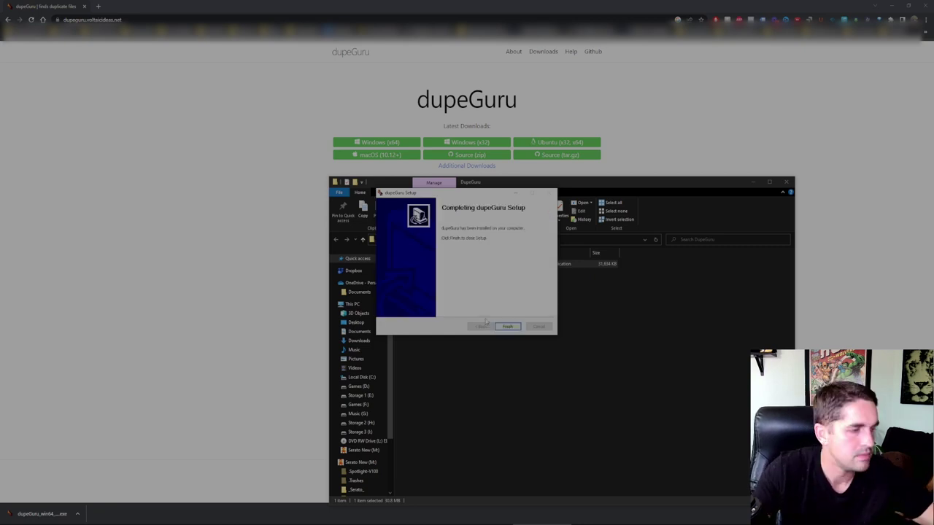
{"action": "left_click", "coordinate": [508, 326]}
Find the installed dupeGuru app on the computer and launch it.
{"action": "key", "text": "super"}
{"action": "type", "text": "dupe"}
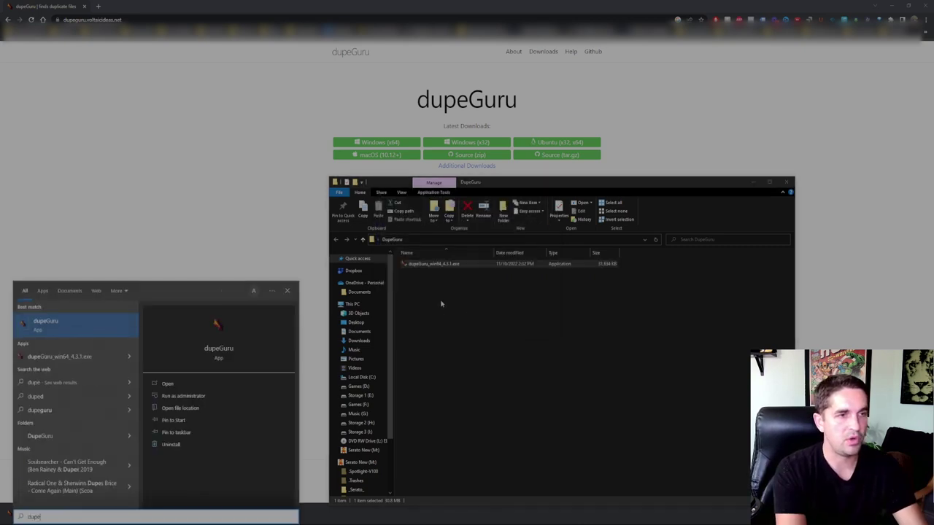
{"action": "key", "text": "Return"}
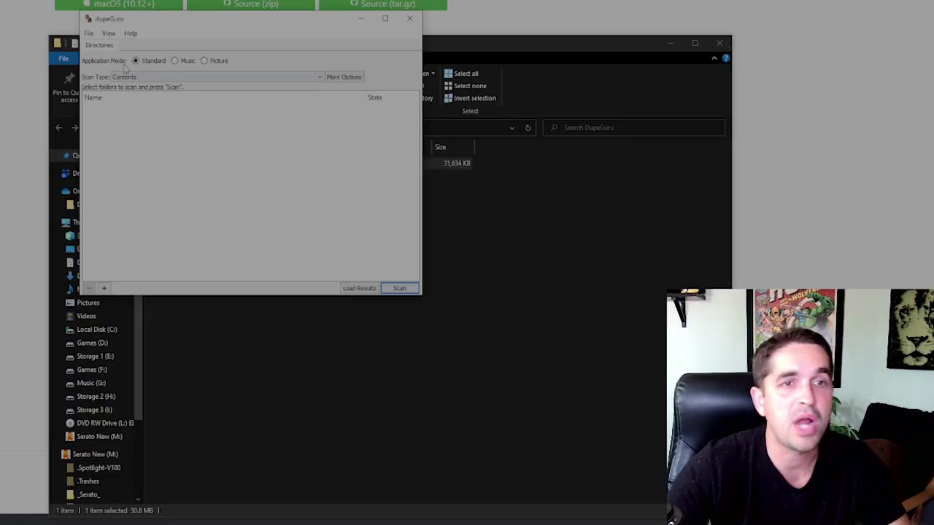
Examine the Standard mode scan types and the General, Display and Debug options, including the dark style setting.
{"action": "left_click", "coordinate": [168, 76]}
{"action": "left_click", "coordinate": [168, 85]}
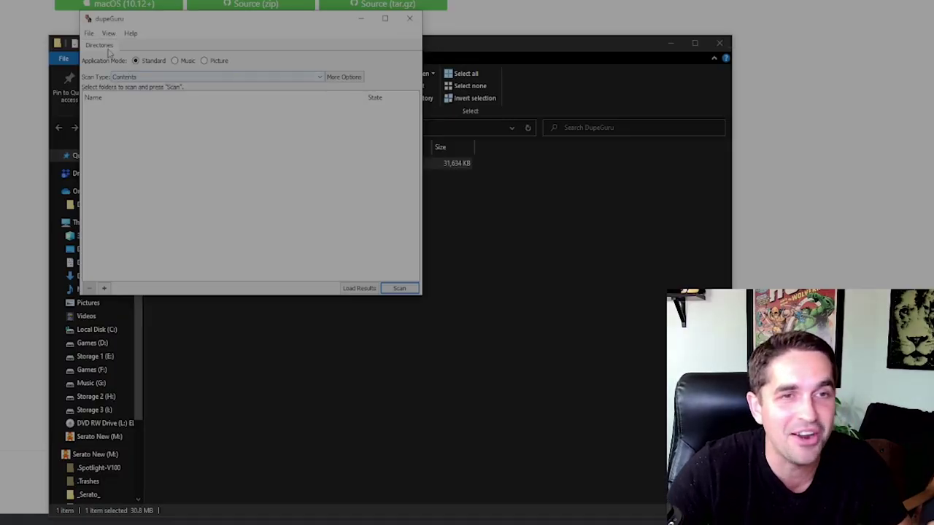
{"action": "left_click", "coordinate": [88, 32]}
{"action": "mouse_move", "coordinate": [129, 33]}
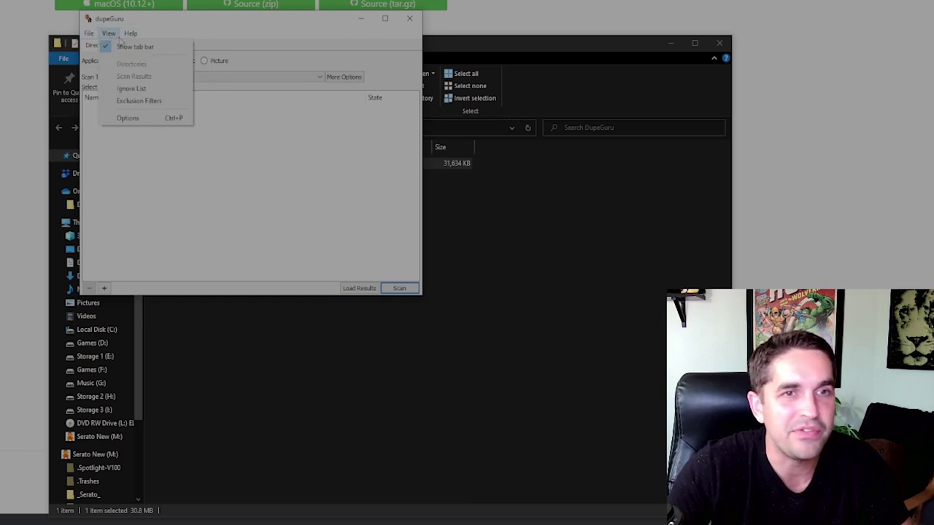
{"action": "left_click", "coordinate": [128, 118]}
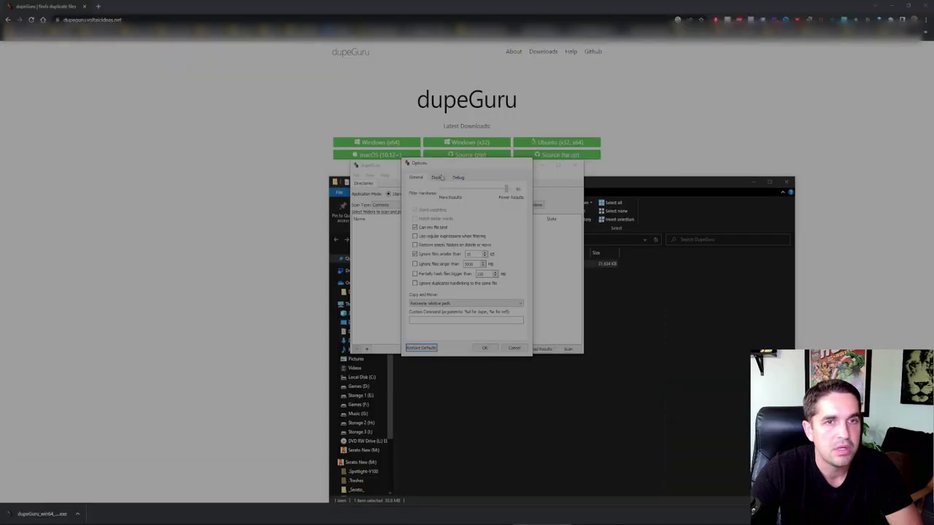
{"action": "left_click", "coordinate": [208, 37]}
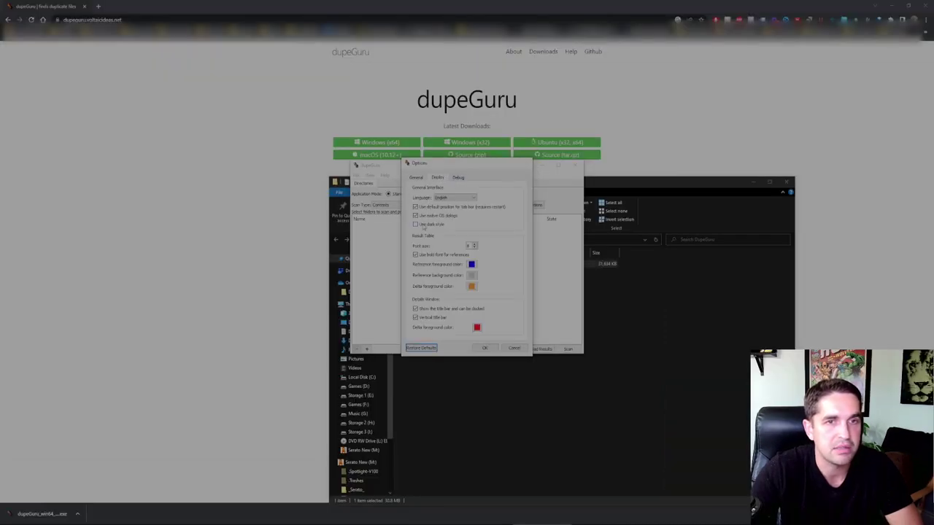
{"action": "left_click", "coordinate": [431, 227]}
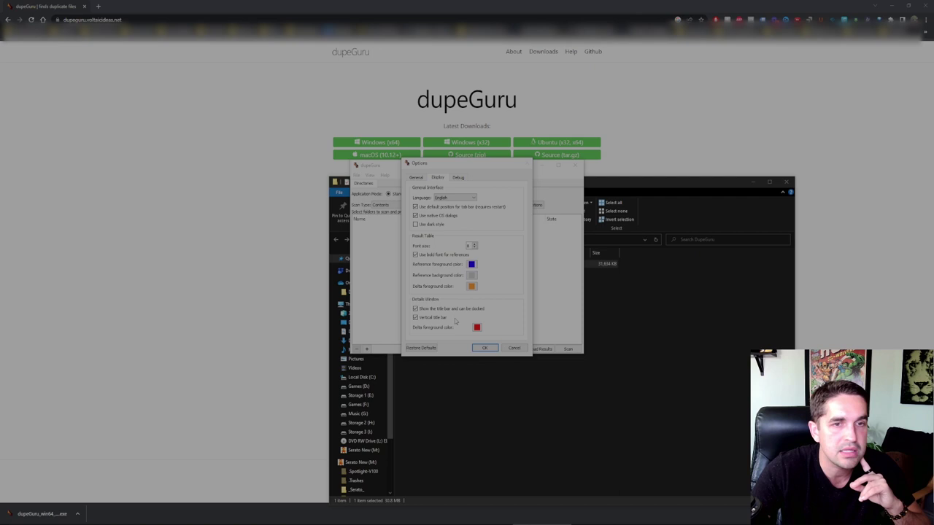
{"action": "left_click", "coordinate": [458, 178]}
{"action": "left_click", "coordinate": [438, 178]}
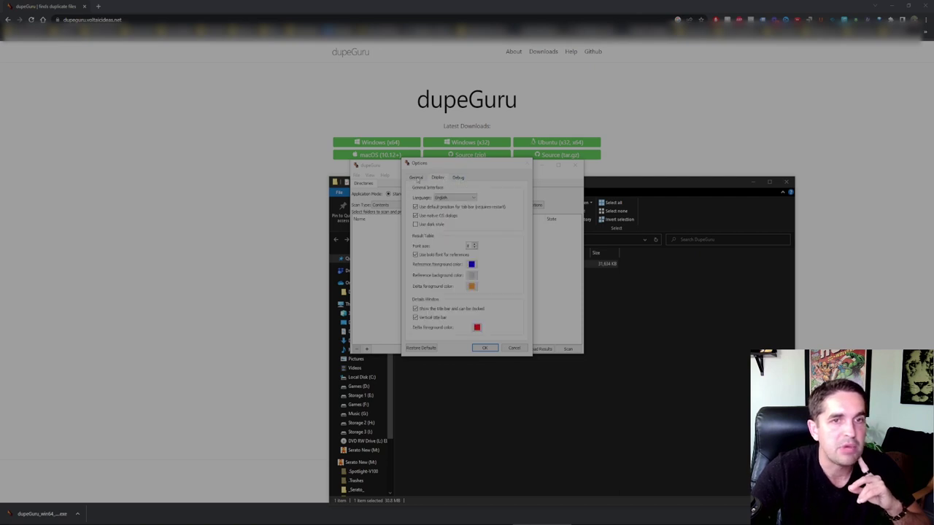
{"action": "left_click", "coordinate": [416, 178]}
{"action": "left_click", "coordinate": [514, 349]}
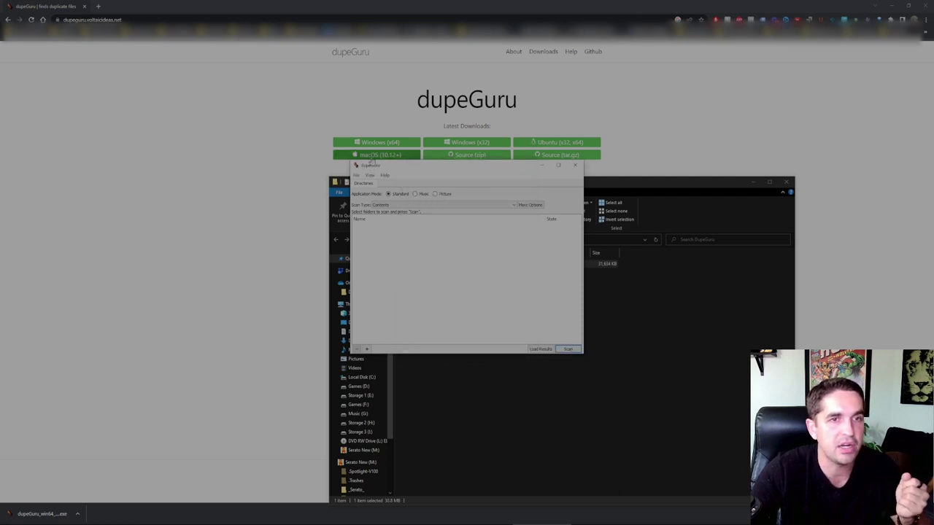
Set the application mode to Music and the scan type to Filename.
{"action": "left_click", "coordinate": [384, 176]}
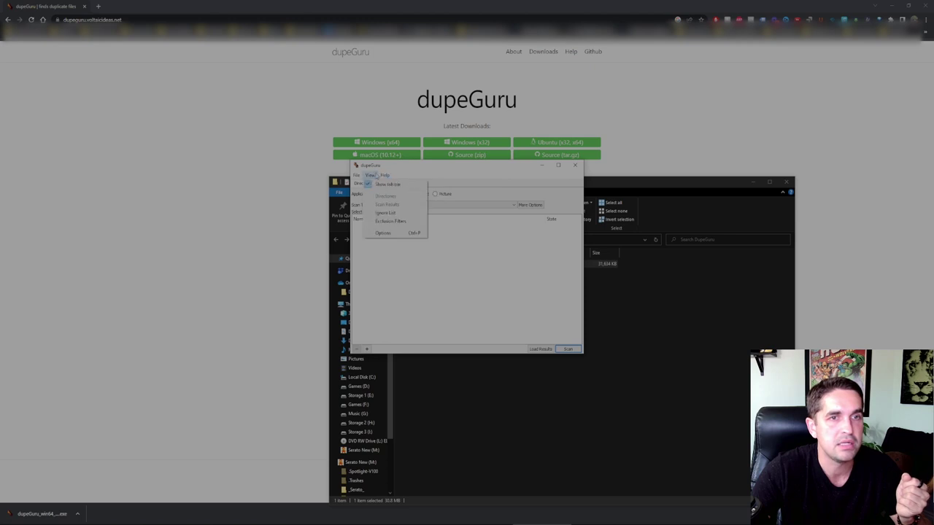
{"action": "left_click", "coordinate": [403, 194]}
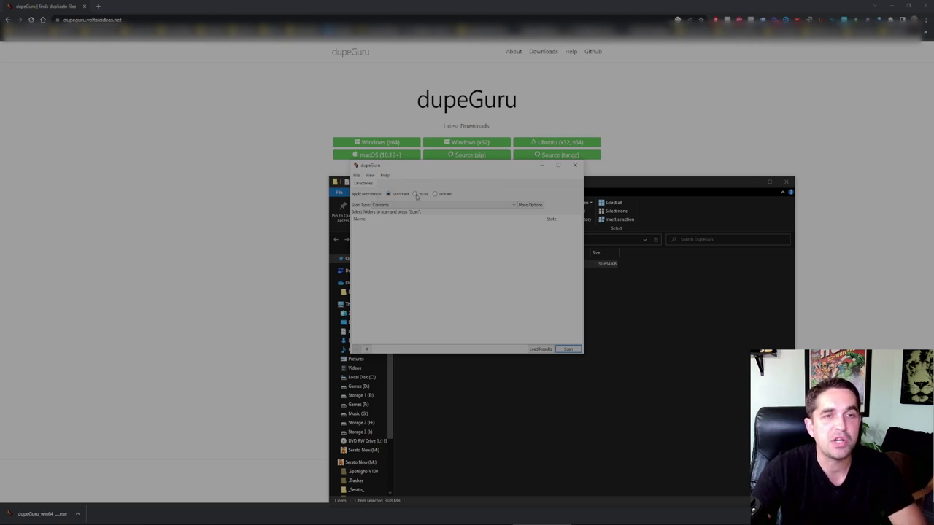
{"action": "left_click", "coordinate": [394, 206]}
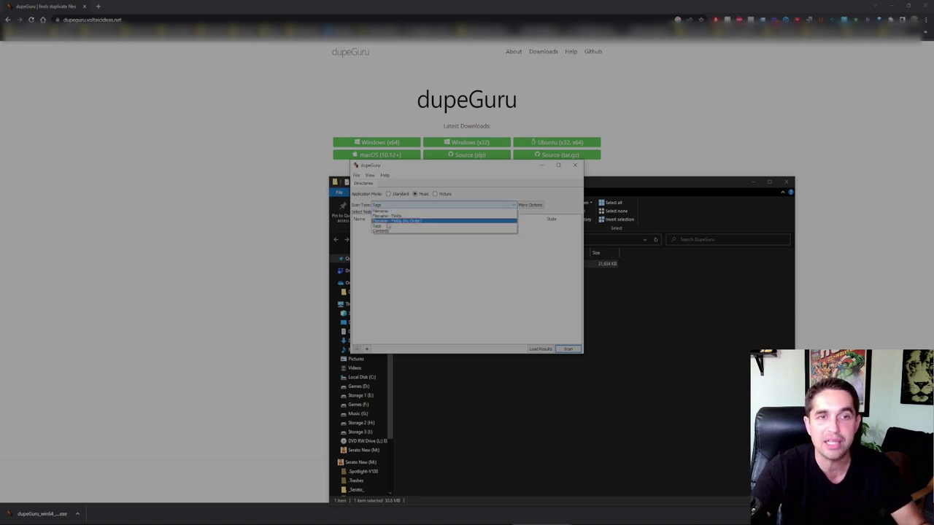
{"action": "left_click", "coordinate": [392, 211]}
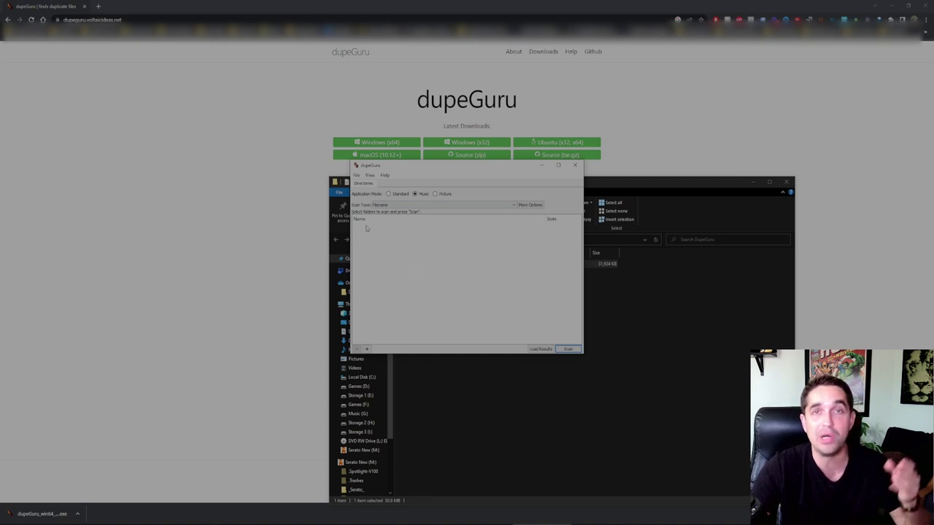
Review the General, Display and Debug options available for Music mode, such as filter hardness and word weighting.
{"action": "left_click", "coordinate": [531, 204]}
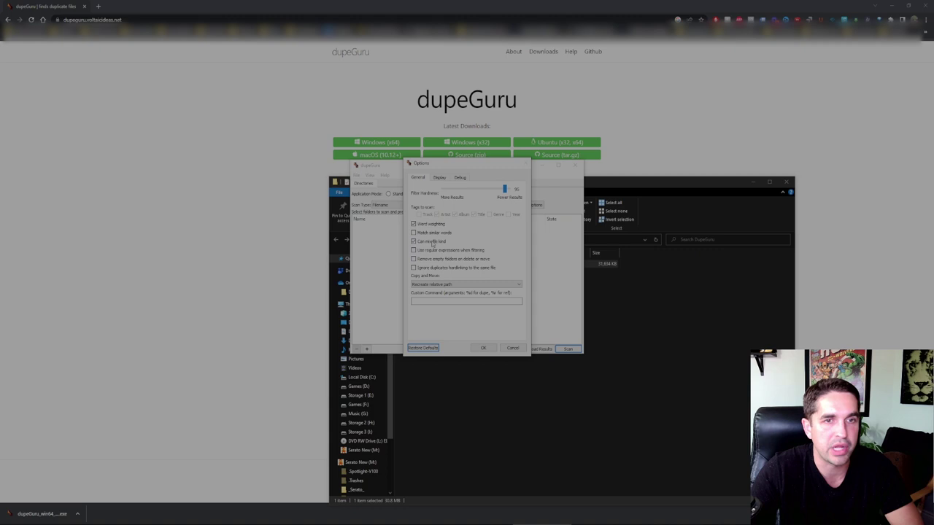
{"action": "key", "text": "Tab"}
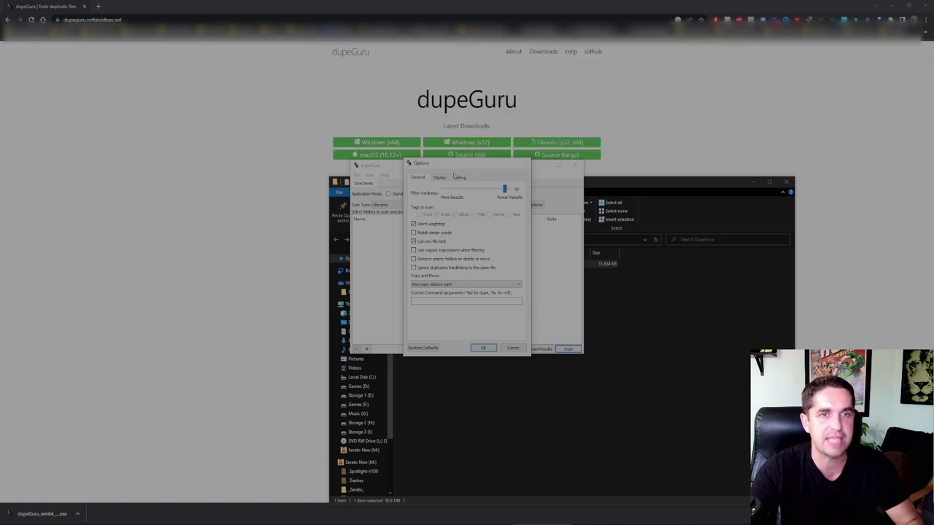
{"action": "left_click", "coordinate": [440, 177]}
{"action": "left_click", "coordinate": [460, 177]}
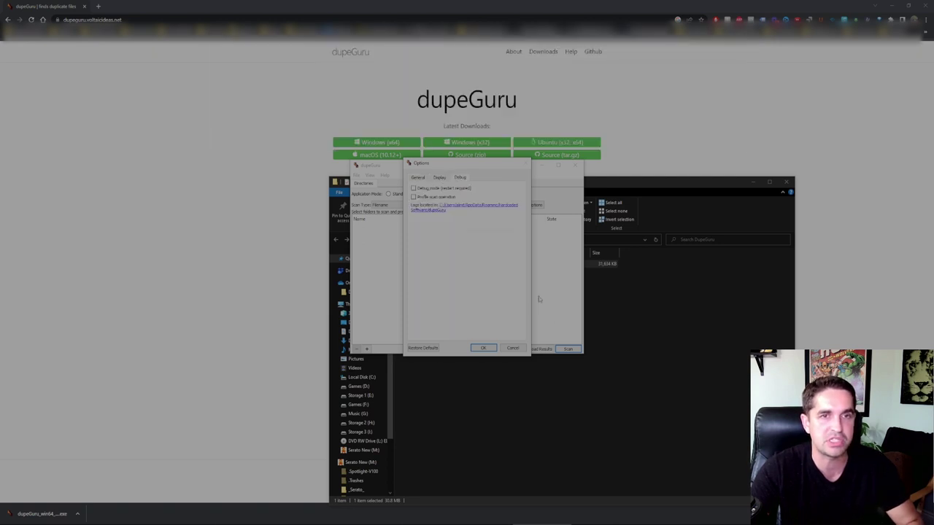
{"action": "left_click", "coordinate": [513, 348]}
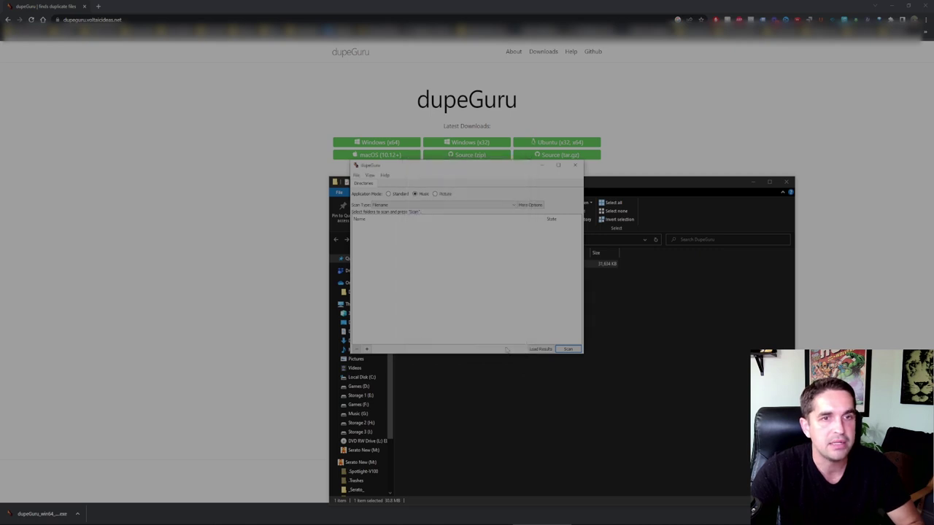
Add the Serato New (M:) drive to the list of folders to scan.
{"action": "left_click", "coordinate": [367, 350]}
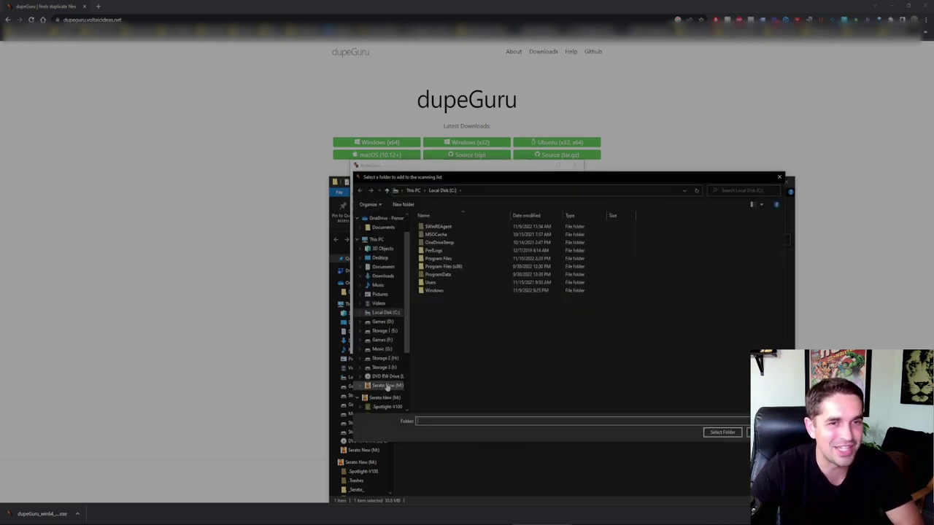
{"action": "left_click", "coordinate": [384, 388]}
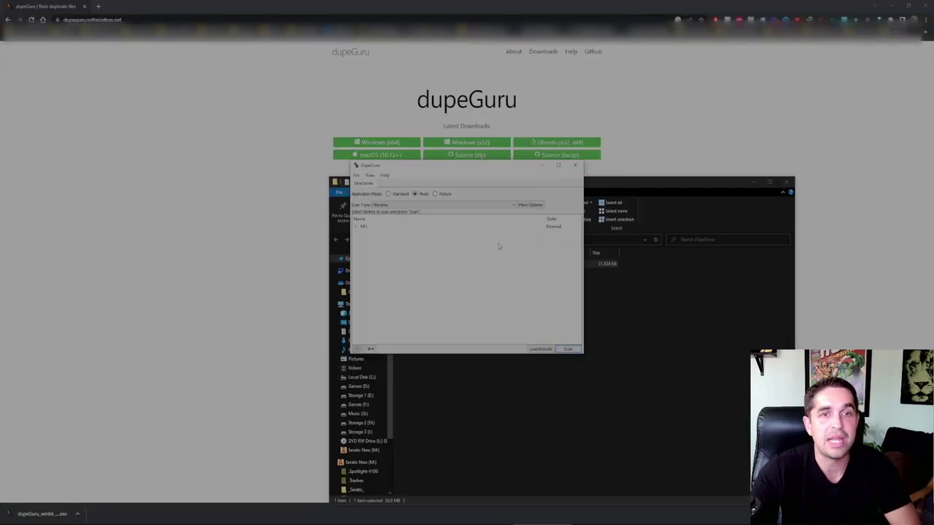
{"action": "left_click", "coordinate": [370, 349]}
{"action": "left_click", "coordinate": [384, 360]}
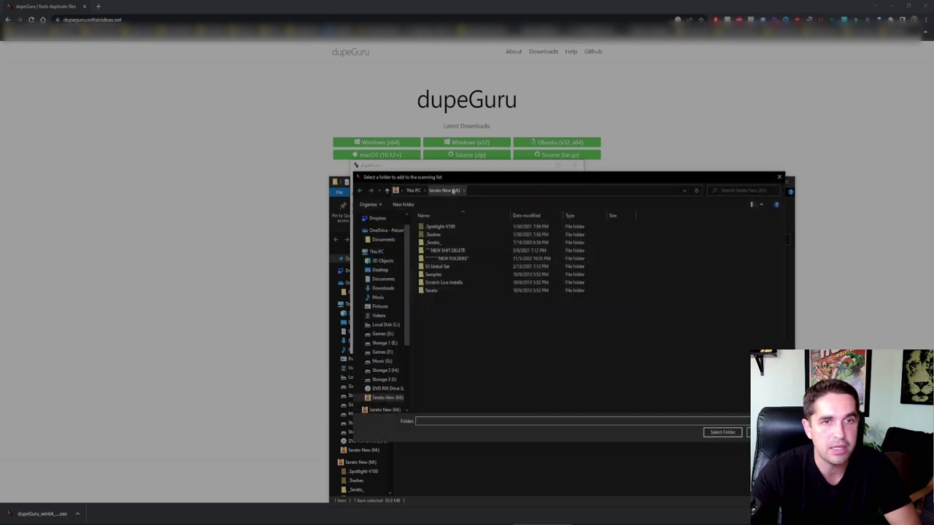
{"action": "left_click", "coordinate": [414, 190]}
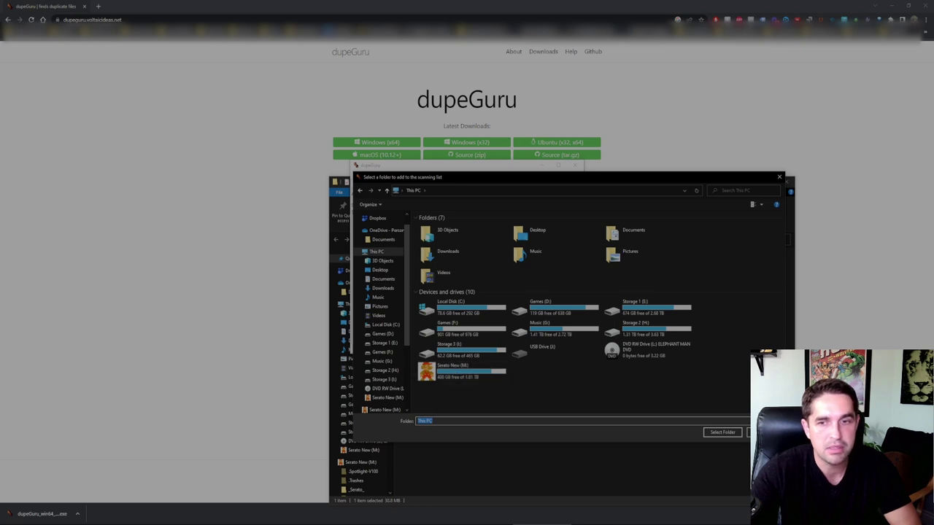
{"action": "double_click", "coordinate": [463, 371]}
Scan the M: drive for duplicate music files and look through the list of results.
{"action": "left_click", "coordinate": [568, 348]}
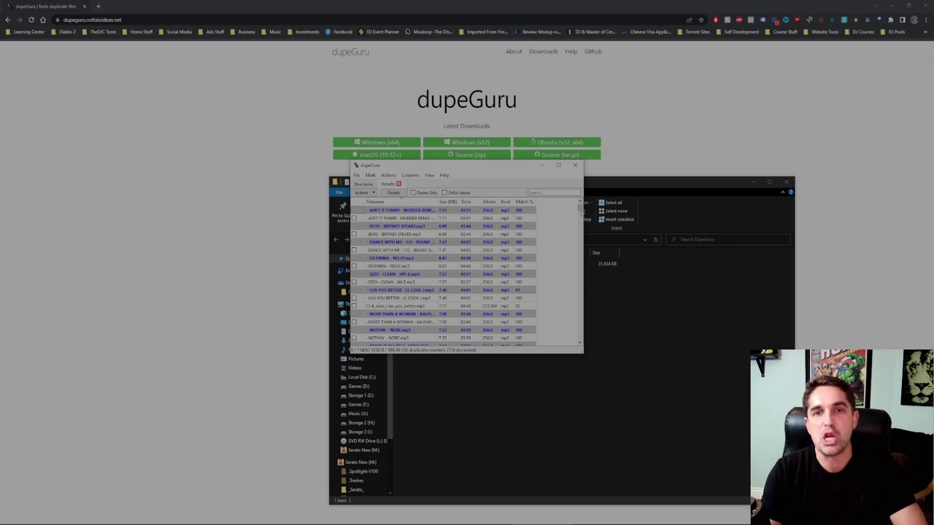
{"action": "left_click_drag", "start_coordinate": [581, 209], "coordinate": [578, 360]}
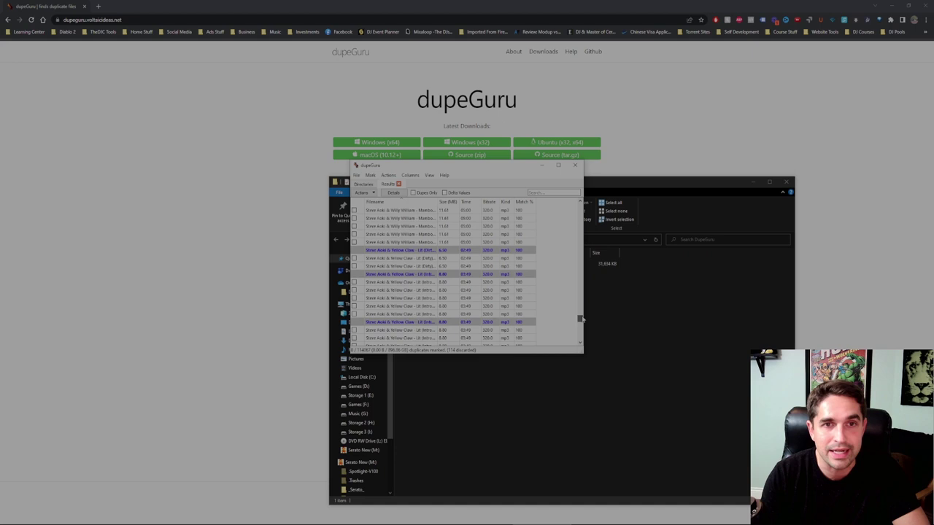
Look through the duplicate results across the whole list and sort them by bitrate, lowest first.
{"action": "left_click_drag", "start_coordinate": [580, 319], "coordinate": [580, 291]}
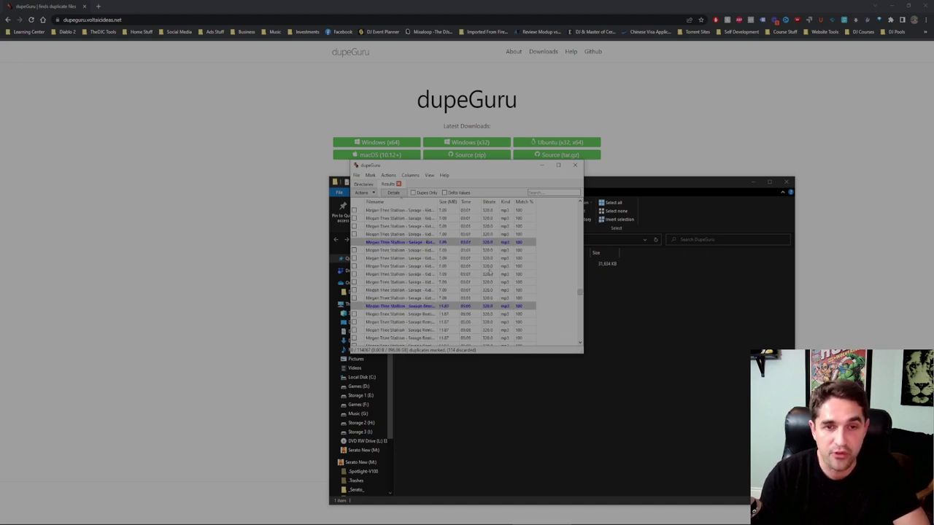
{"action": "left_click_drag", "start_coordinate": [580, 294], "coordinate": [580, 336]}
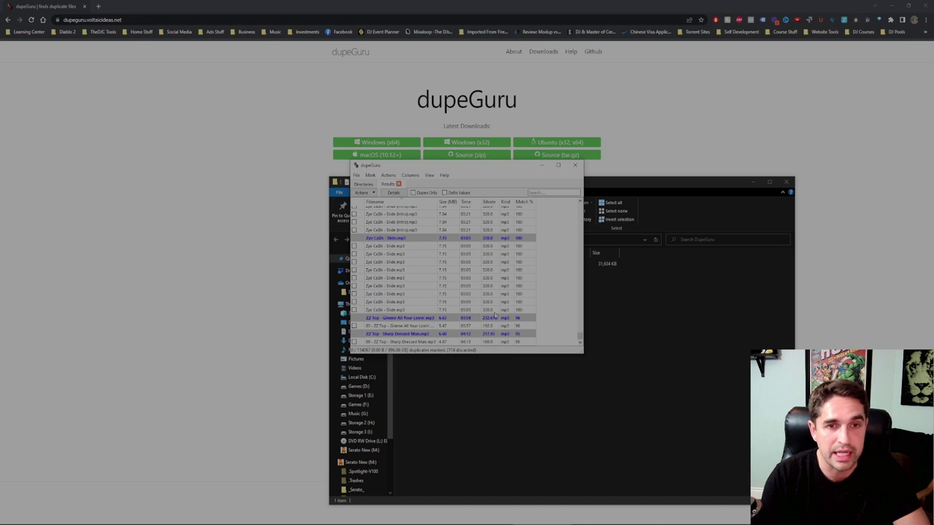
{"action": "left_click_drag", "start_coordinate": [581, 337], "coordinate": [580, 208]}
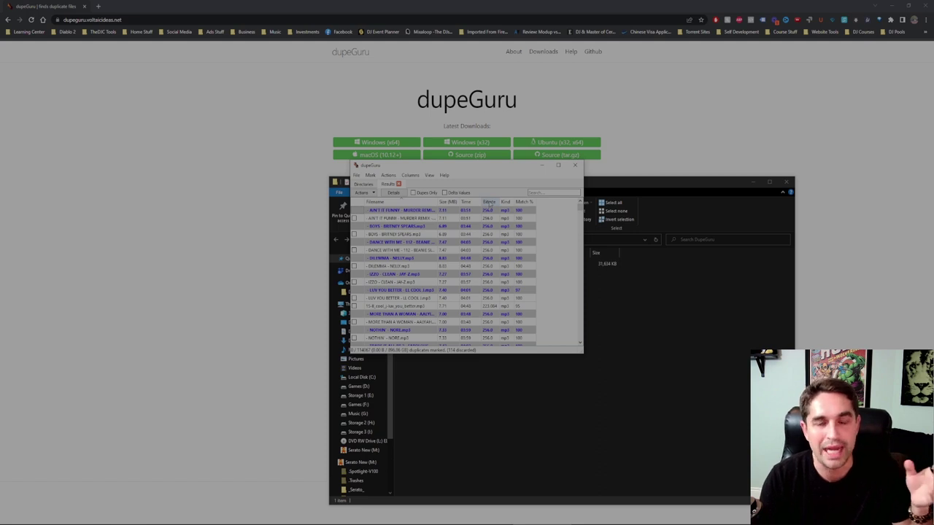
{"action": "left_click", "coordinate": [488, 202]}
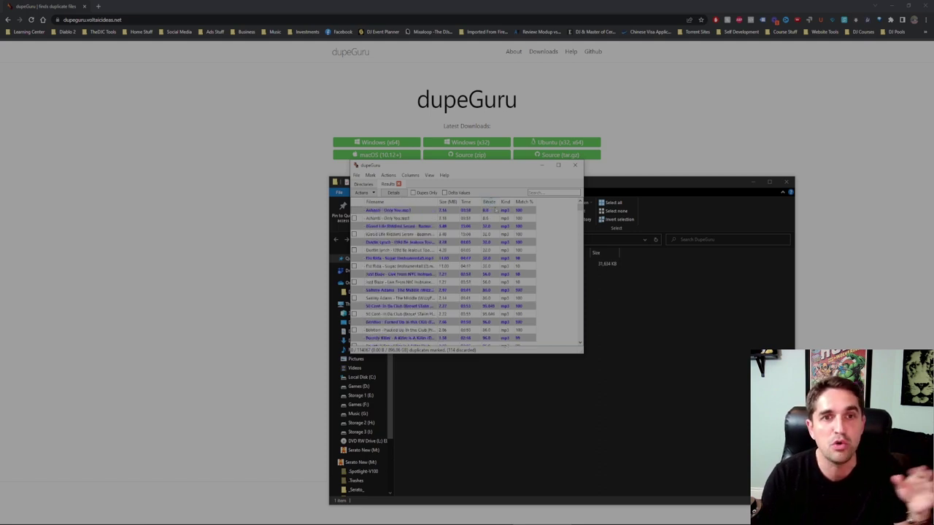
Mark the lowest-bitrate duplicates, from Ashanti - Only You.mp3 through the 50 Cent - In Da Club copy.
{"action": "left_click", "coordinate": [354, 218]}
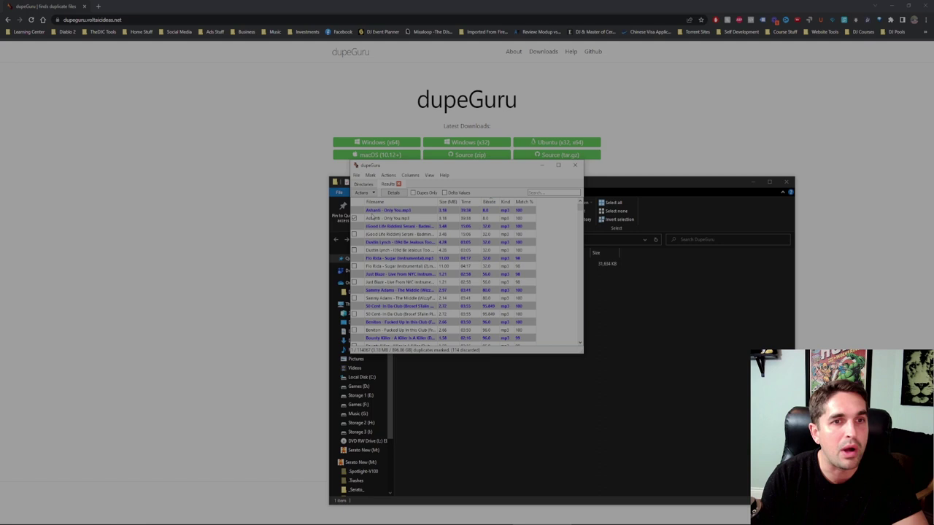
{"action": "left_click", "coordinate": [372, 210]}
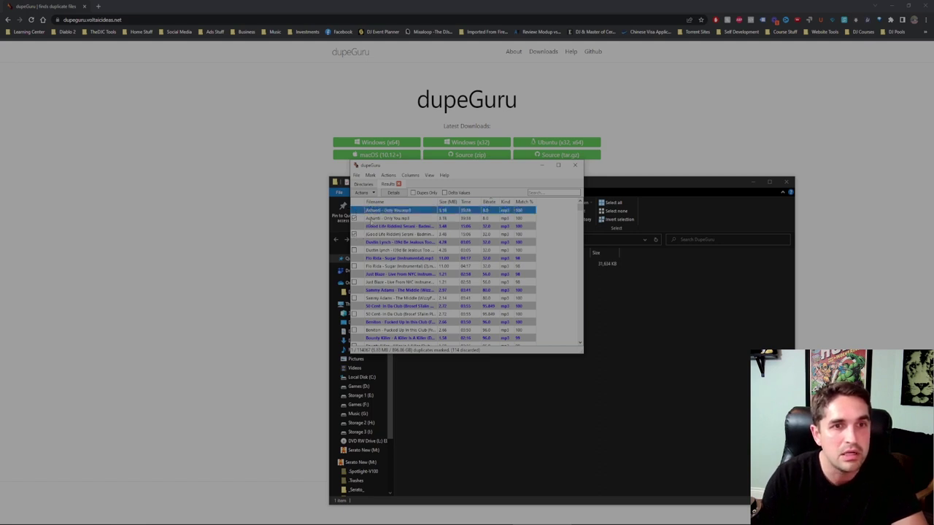
{"action": "left_click", "coordinate": [355, 250]}
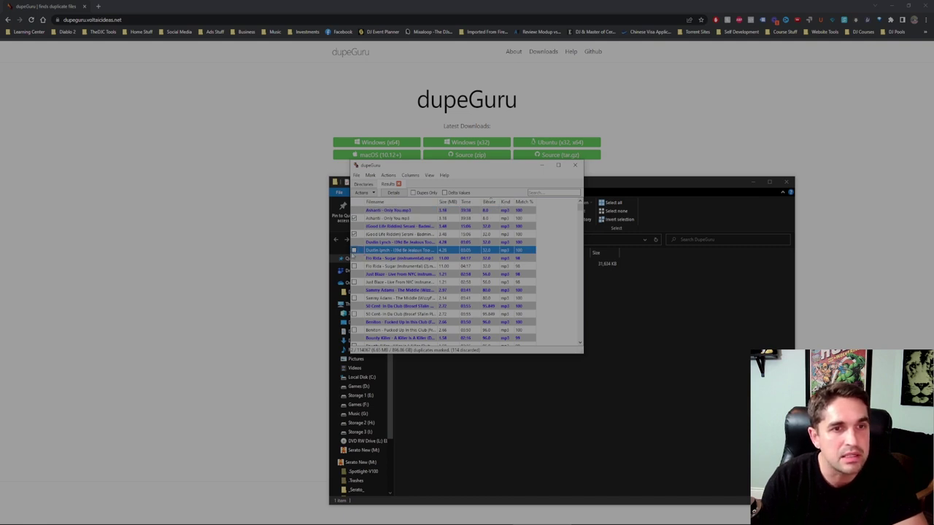
{"action": "left_click", "coordinate": [354, 250]}
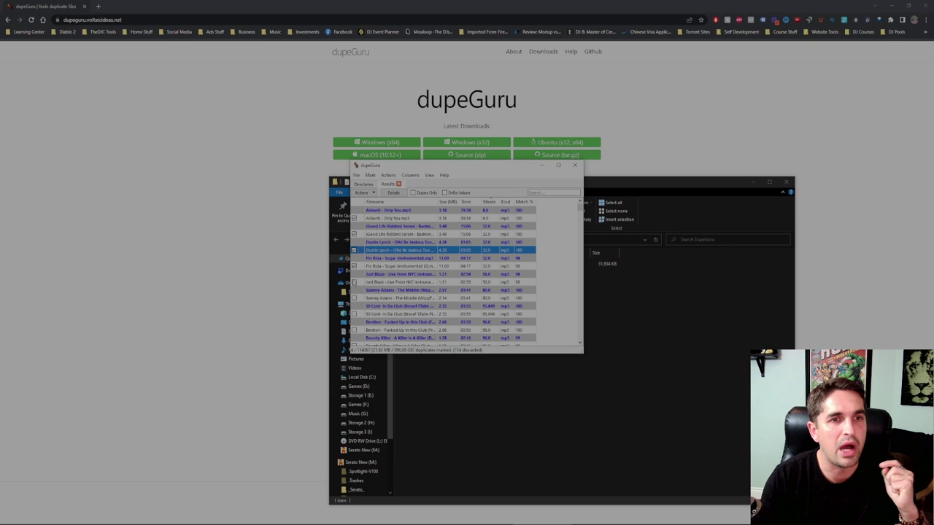
{"action": "left_click", "coordinate": [354, 282]}
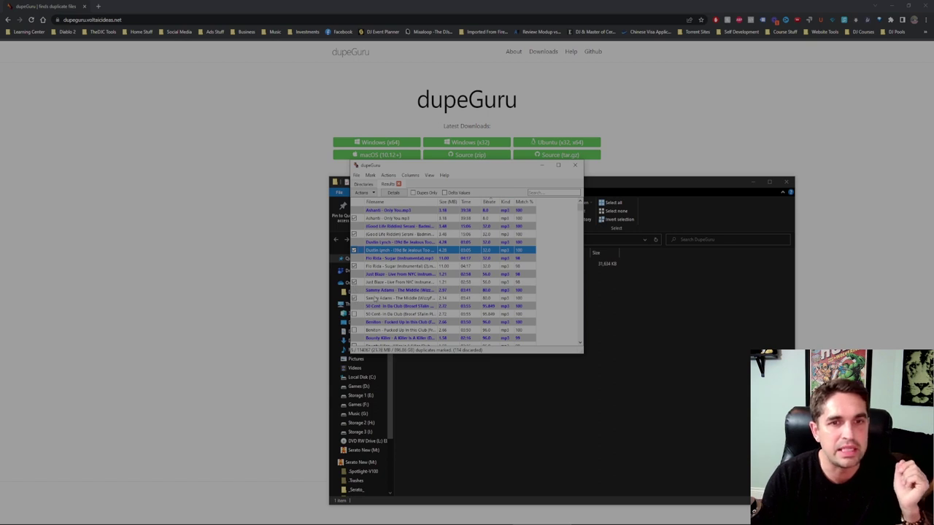
{"action": "scroll", "coordinate": [438, 277], "scroll_direction": "down", "scroll_amount": 1}
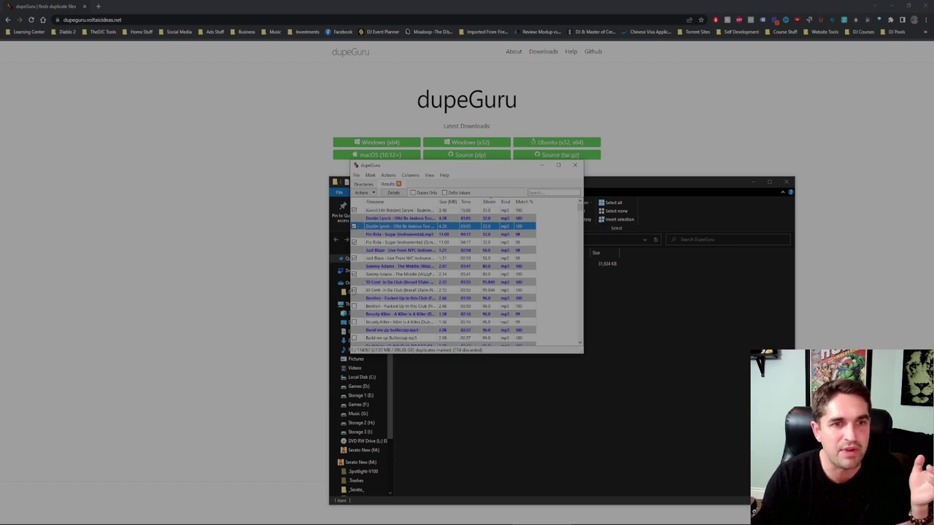
Widen the Filename column to show full track names and mark the Beniton, Bounty Killer and Build me up Buttercup duplicates.
{"action": "left_click_drag", "start_coordinate": [436, 202], "coordinate": [494, 201]}
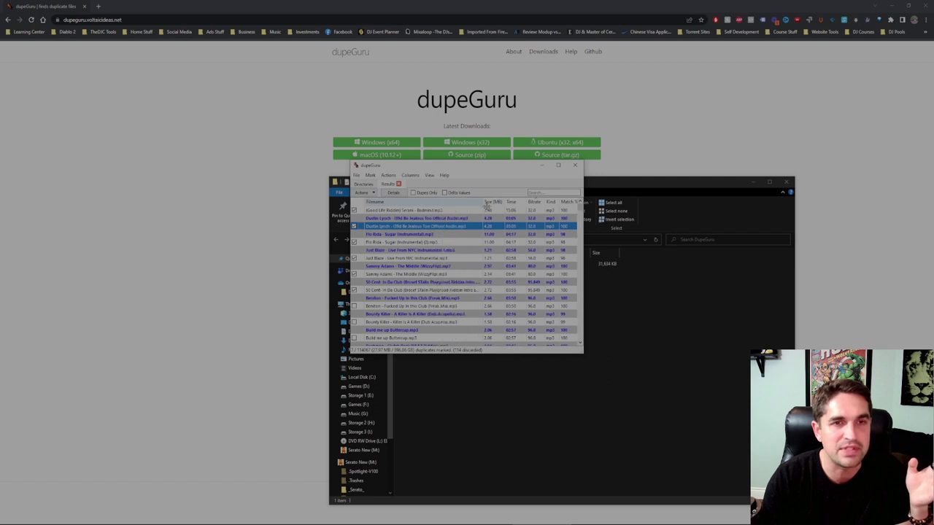
{"action": "scroll", "coordinate": [467, 277], "scroll_direction": "down", "scroll_amount": 2}
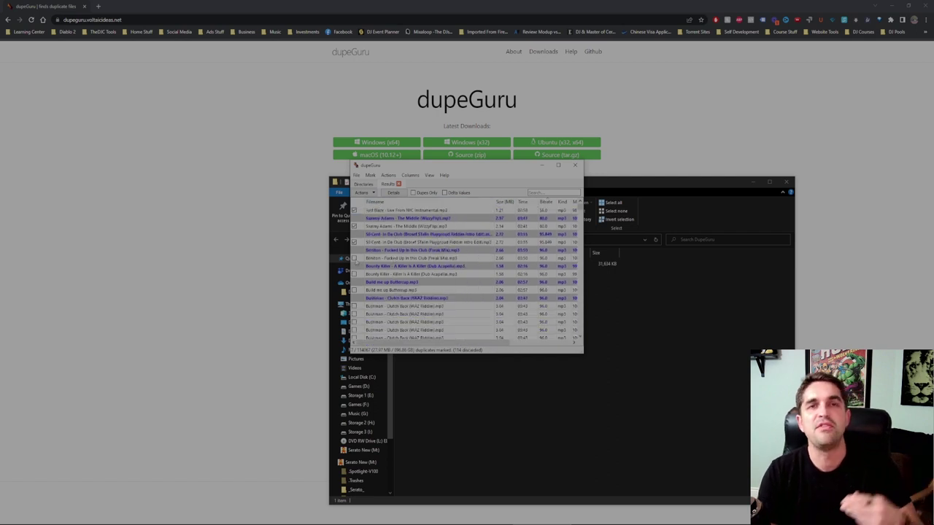
{"action": "left_click", "coordinate": [357, 259]}
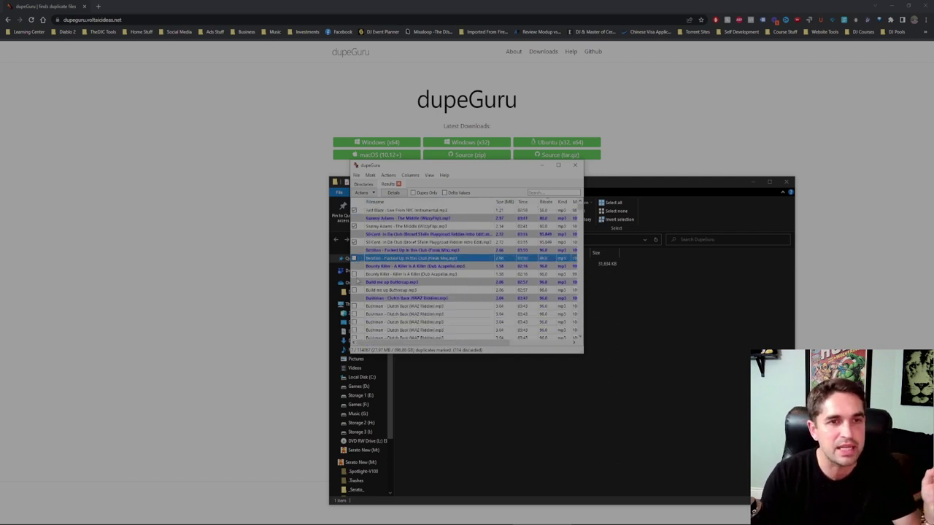
{"action": "left_click", "coordinate": [354, 291]}
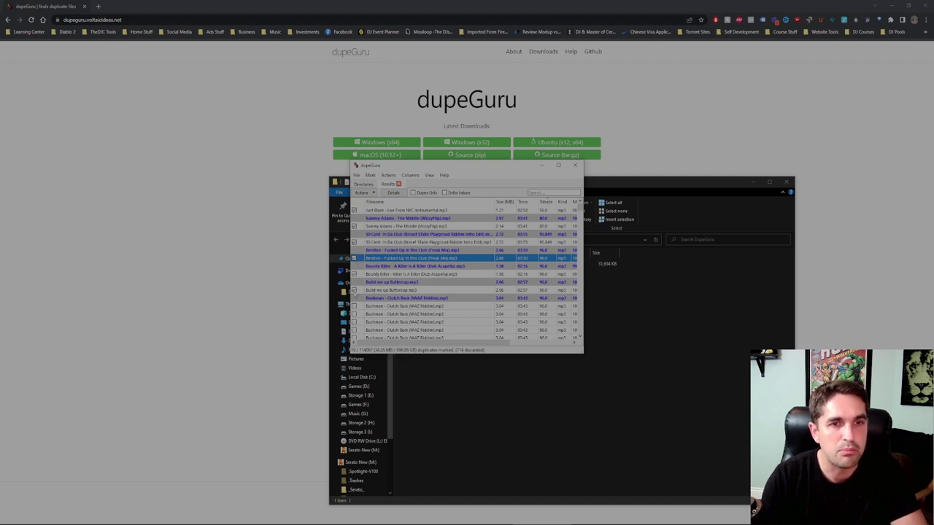
{"action": "left_click", "coordinate": [361, 291]}
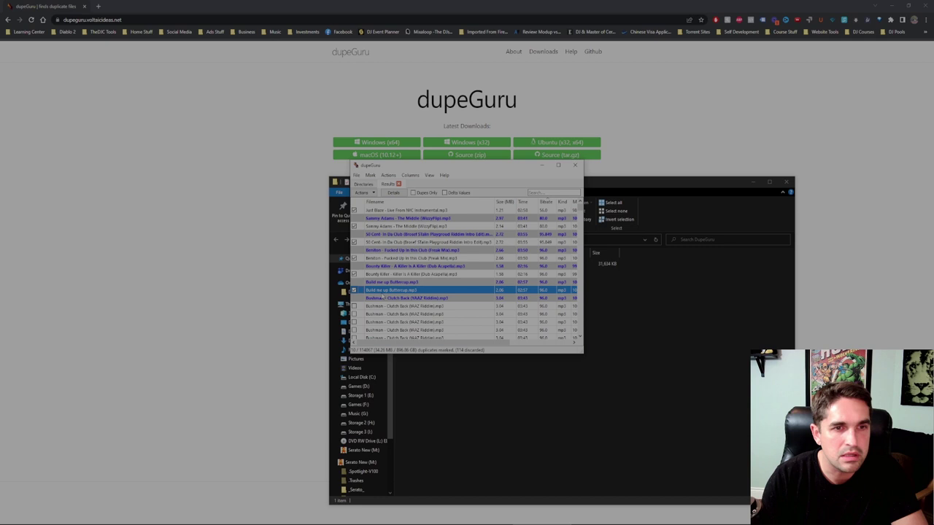
Mark every duplicate in the Bushman - Clutch Back group.
{"action": "scroll", "coordinate": [361, 267], "scroll_direction": "down", "scroll_amount": 2}
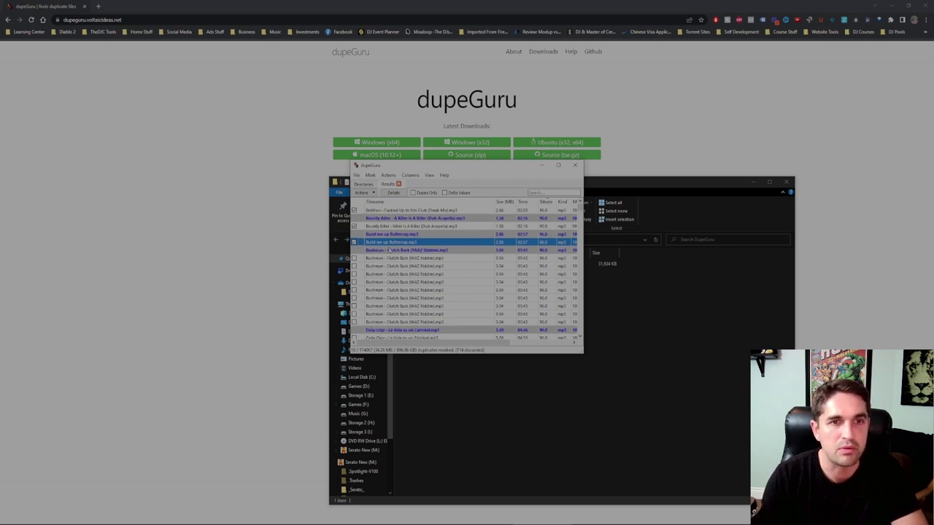
{"action": "left_click", "coordinate": [354, 266]}
{"action": "left_click", "coordinate": [355, 274]}
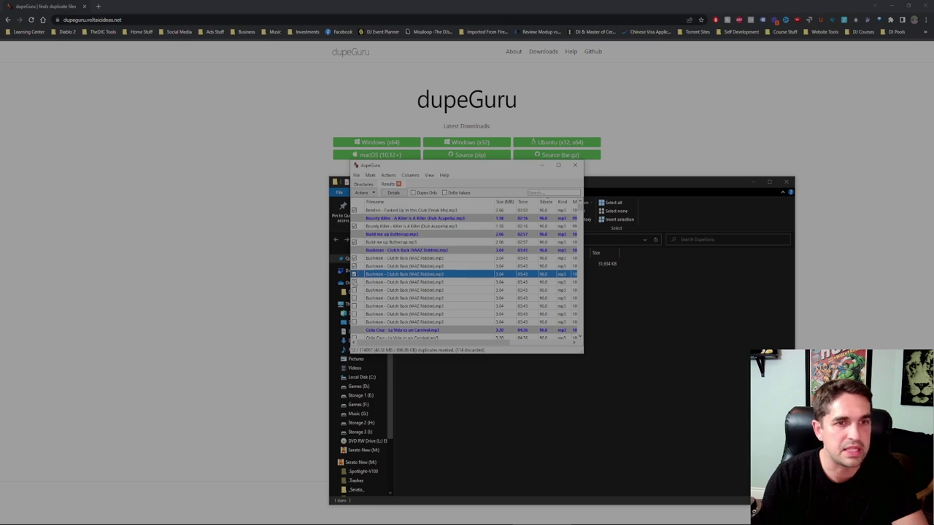
{"action": "left_click", "coordinate": [355, 282]}
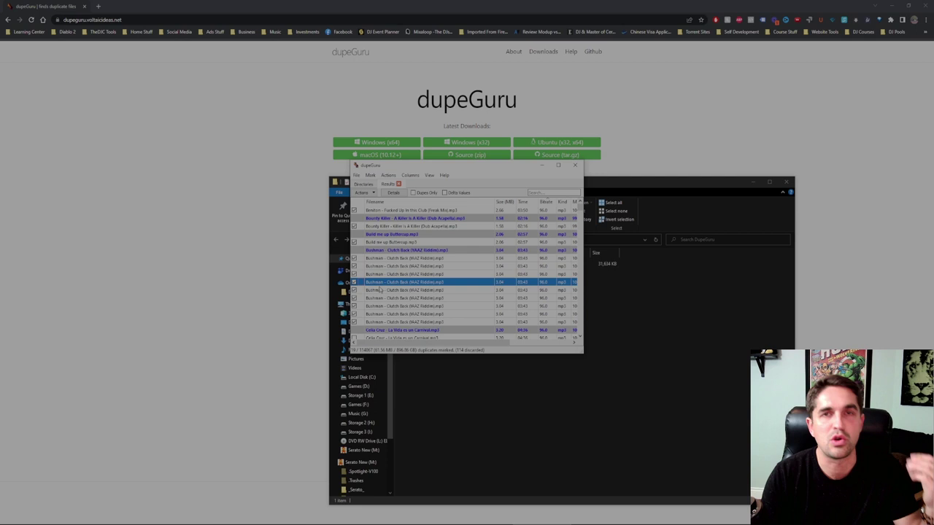
Continue marking low-bitrate duplicates down to Keith Murray - The Most Beautifullest Thing in this World.mp3.
{"action": "scroll", "coordinate": [403, 291], "scroll_direction": "down", "scroll_amount": 2}
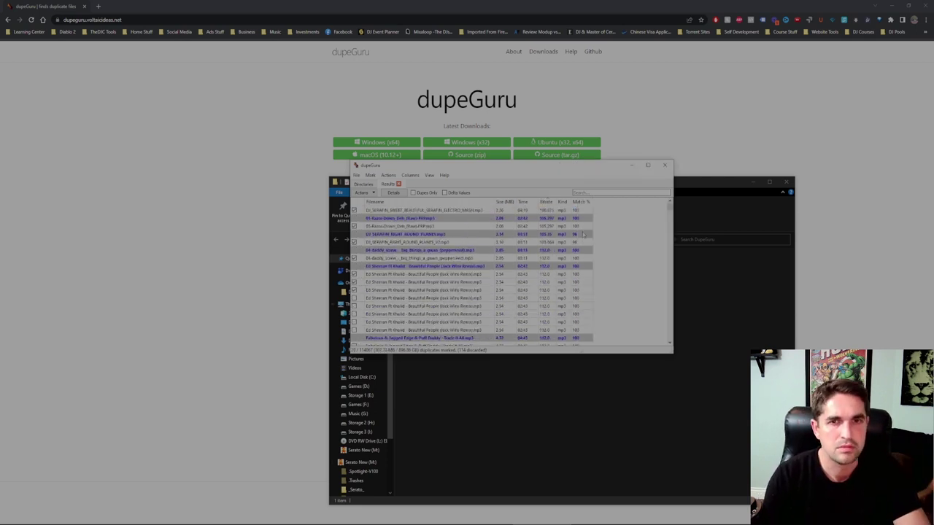
{"action": "scroll", "coordinate": [389, 227], "scroll_direction": "down", "scroll_amount": 5}
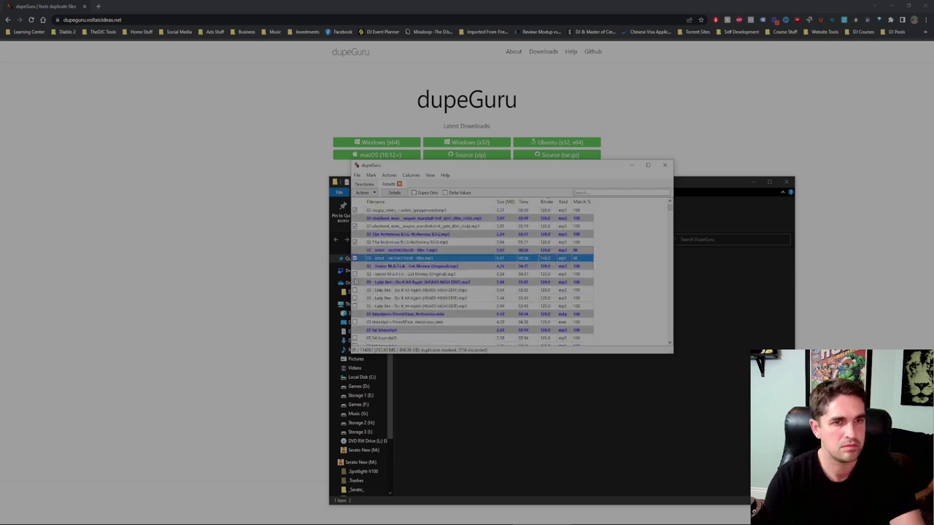
{"action": "scroll", "coordinate": [390, 228], "scroll_direction": "down", "scroll_amount": 3}
{"action": "key", "text": "Page_Down"}
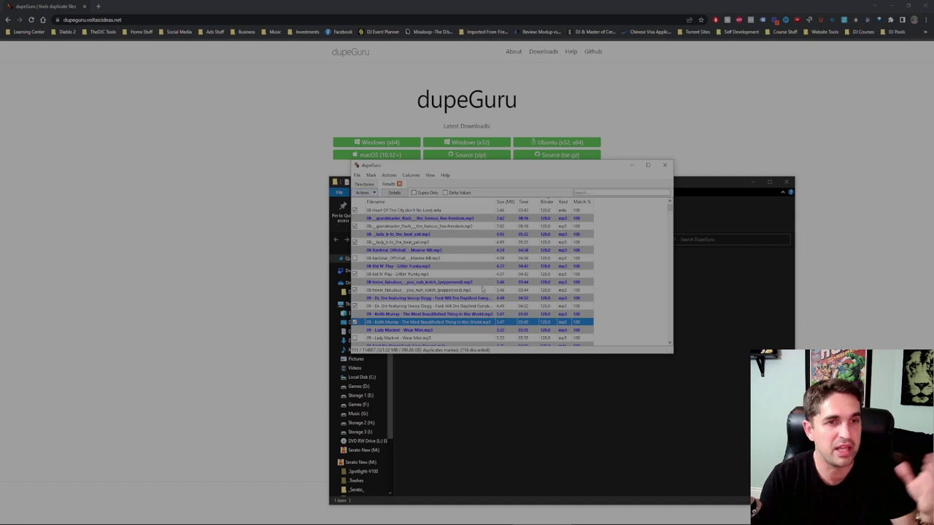
Send all marked duplicates to the Recycle Bin, leaving Link deleted files and Directly delete files off.
{"action": "left_click", "coordinate": [373, 193]}
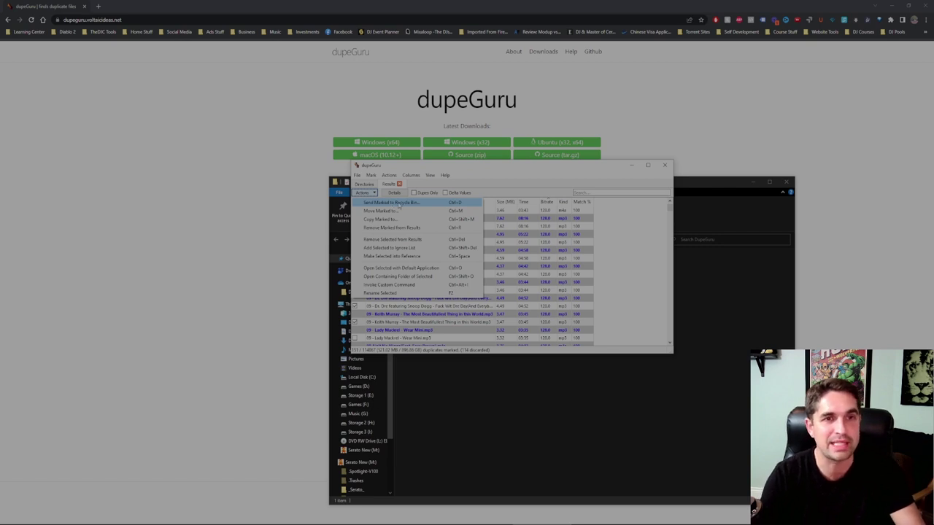
{"action": "left_click", "coordinate": [400, 206]}
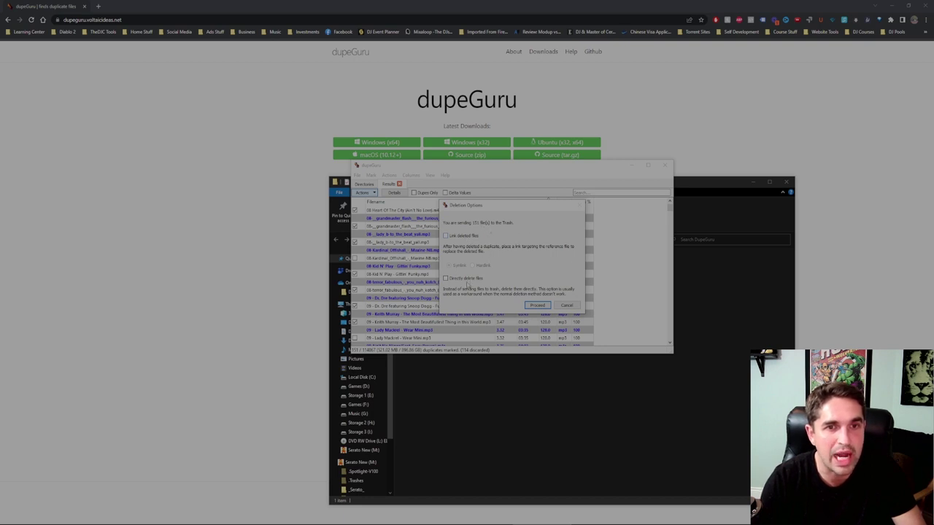
{"action": "left_click", "coordinate": [543, 306]}
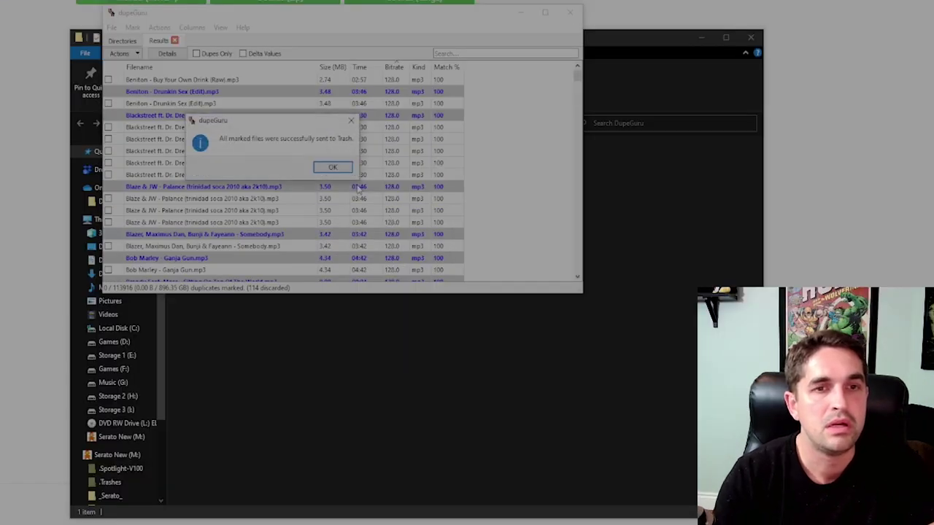
{"action": "left_click", "coordinate": [503, 269]}
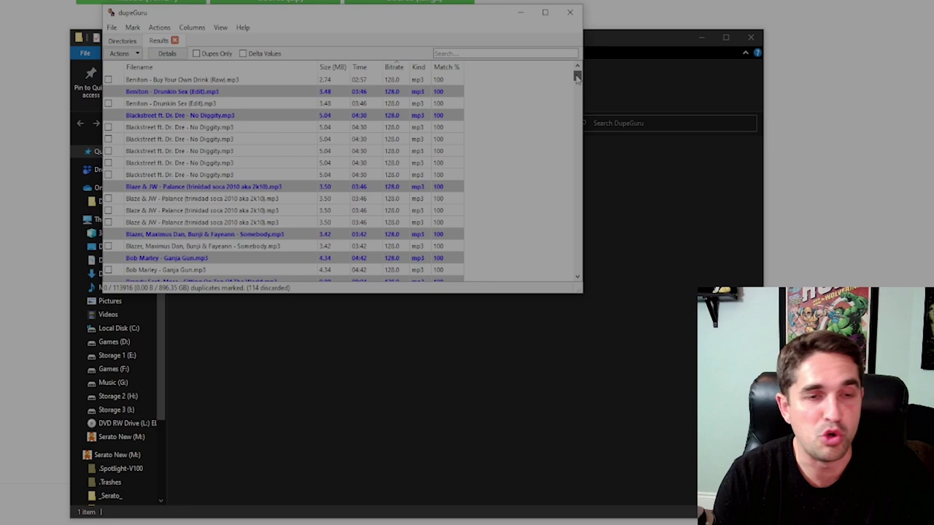
Examine the remaining 320 kbps results, checking how many copies each Kanye West track has.
{"action": "left_click_drag", "start_coordinate": [577, 77], "coordinate": [577, 182]}
{"action": "scroll", "coordinate": [241, 168], "scroll_direction": "up", "scroll_amount": 1}
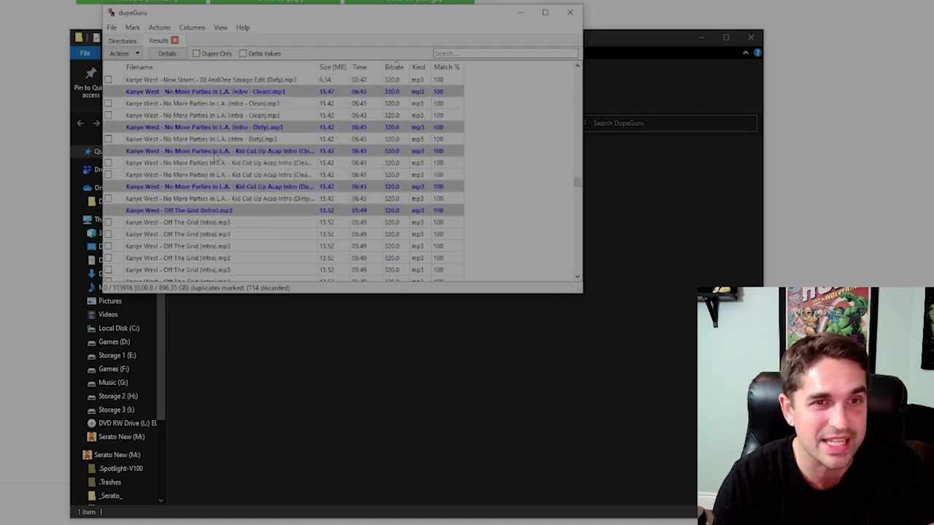
{"action": "scroll", "coordinate": [213, 158], "scroll_direction": "down", "scroll_amount": 4}
{"action": "scroll", "coordinate": [155, 191], "scroll_direction": "up", "scroll_amount": 1}
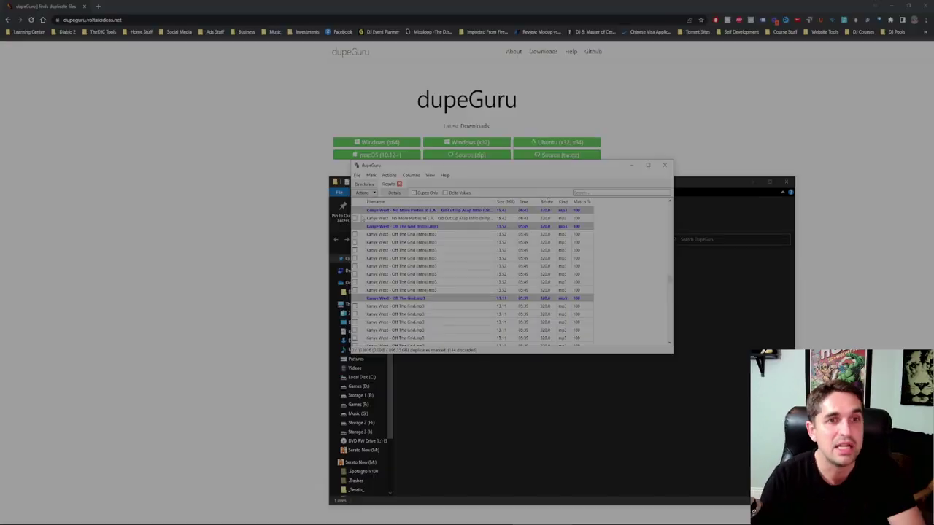
{"action": "left_click", "coordinate": [120, 53]}
{"action": "left_click", "coordinate": [120, 53]}
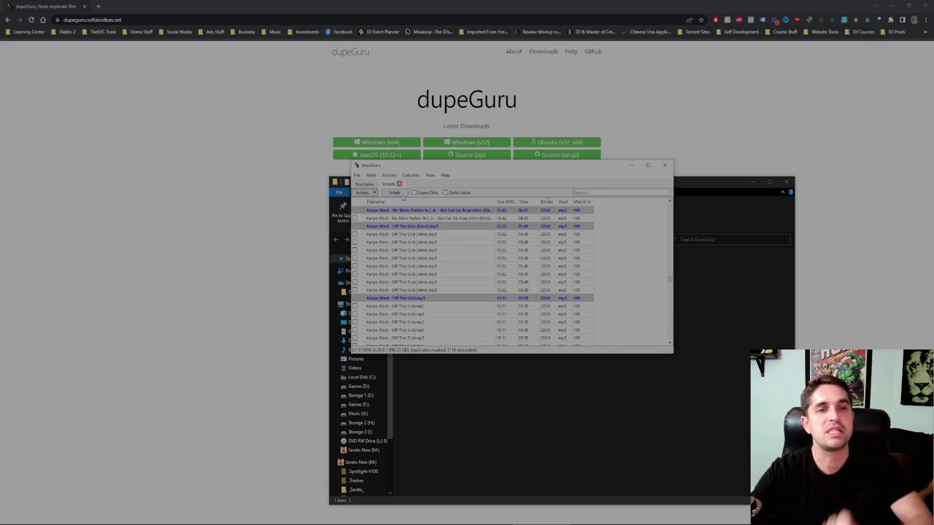
{"action": "scroll", "coordinate": [474, 241], "scroll_direction": "down", "scroll_amount": 15}
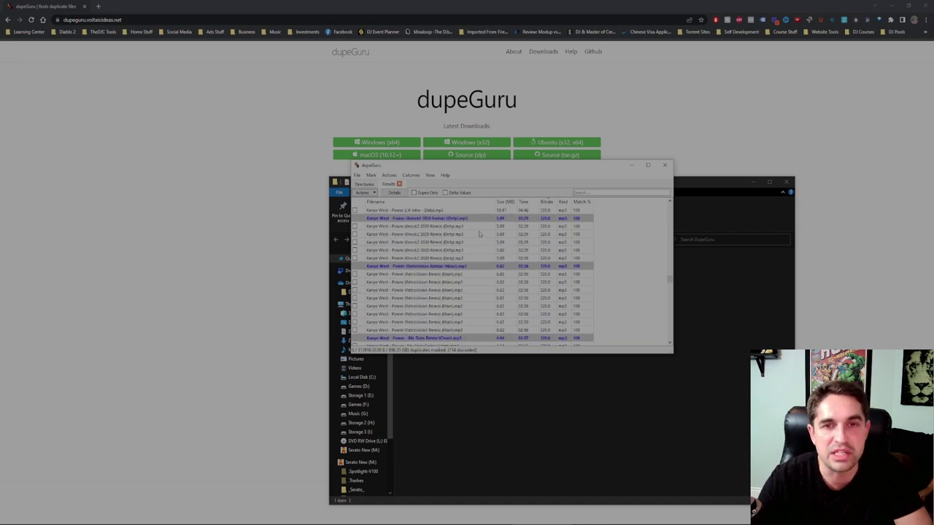
{"action": "scroll", "coordinate": [473, 238], "scroll_direction": "down", "scroll_amount": 10}
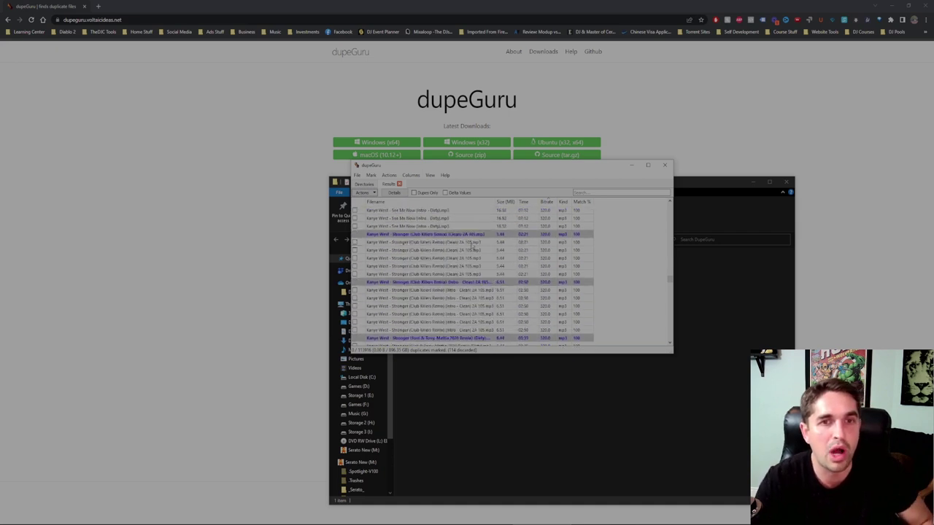
{"action": "scroll", "coordinate": [502, 226], "scroll_direction": "up", "scroll_amount": 10}
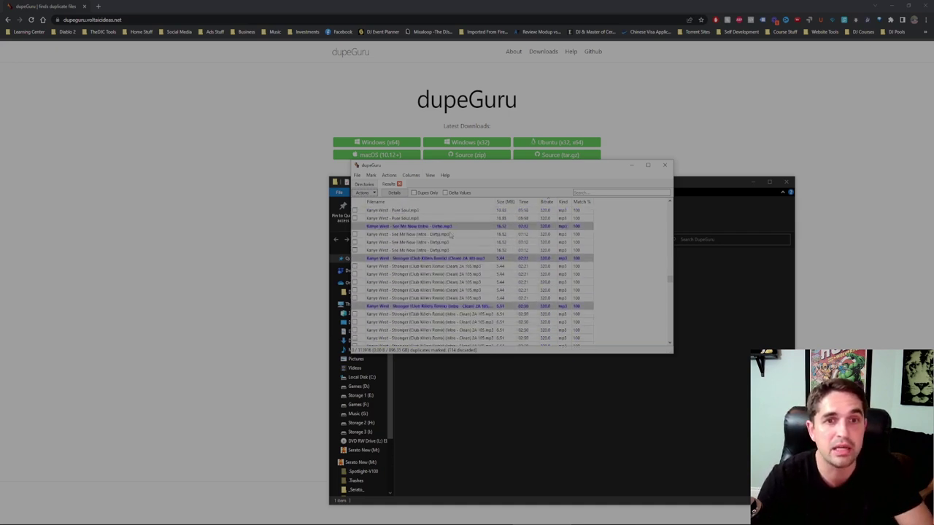
{"action": "left_click", "coordinate": [452, 218]}
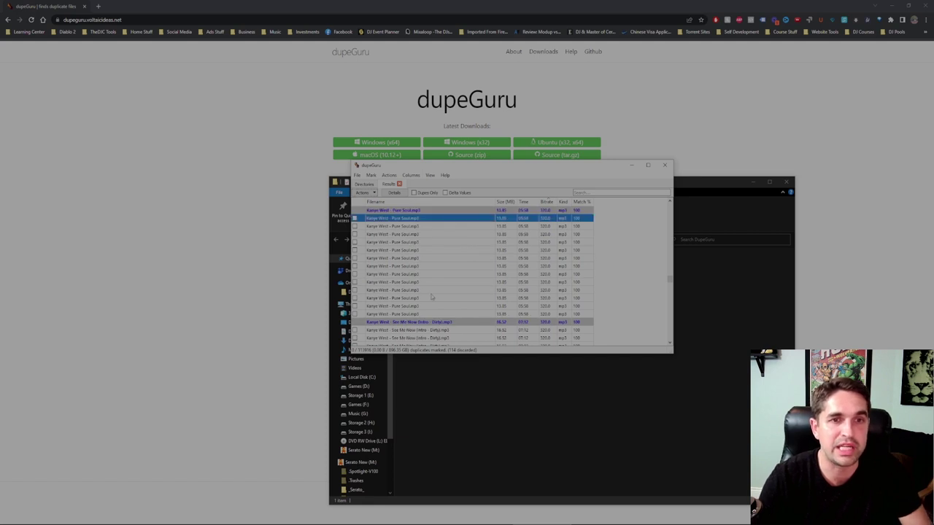
{"action": "left_click", "coordinate": [420, 314], "text": "shift"}
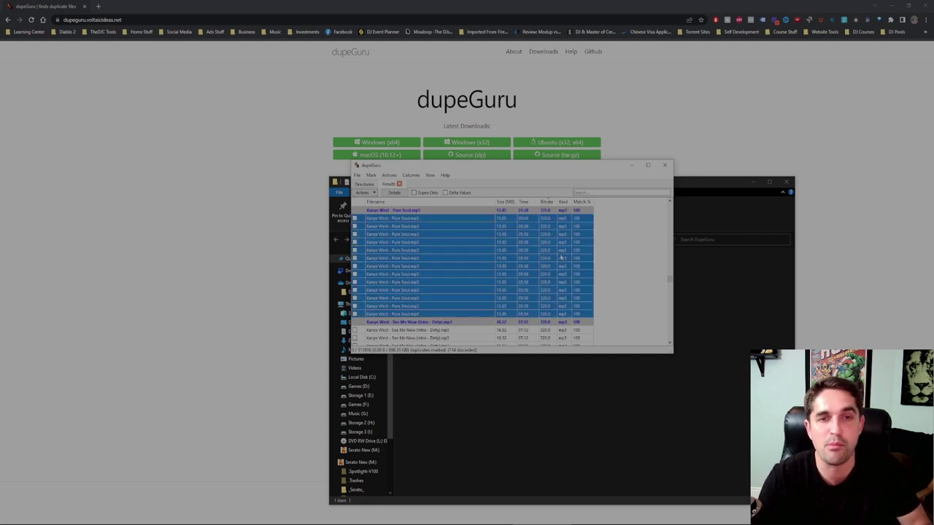
{"action": "left_click", "coordinate": [625, 265]}
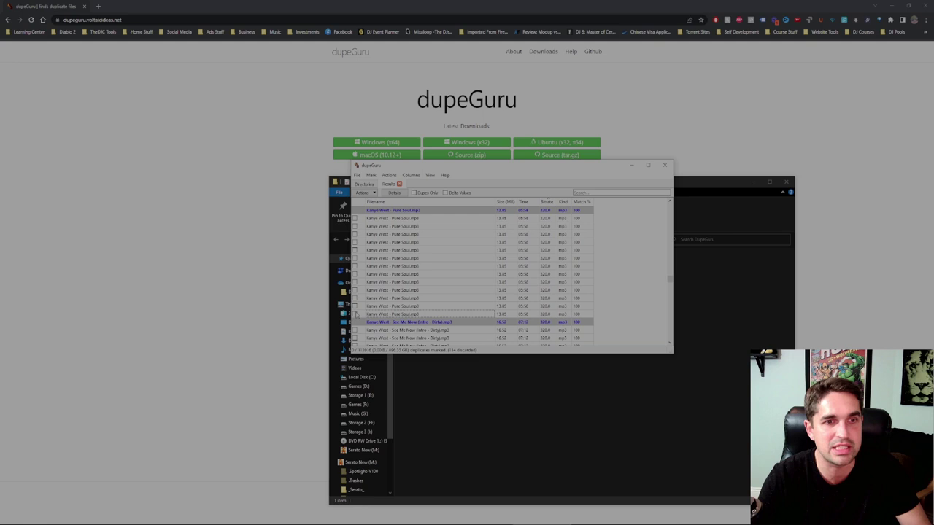
Mark every duplicate in the Kanye West - Pure Soul group.
{"action": "left_click", "coordinate": [355, 313]}
{"action": "left_click", "coordinate": [355, 289]}
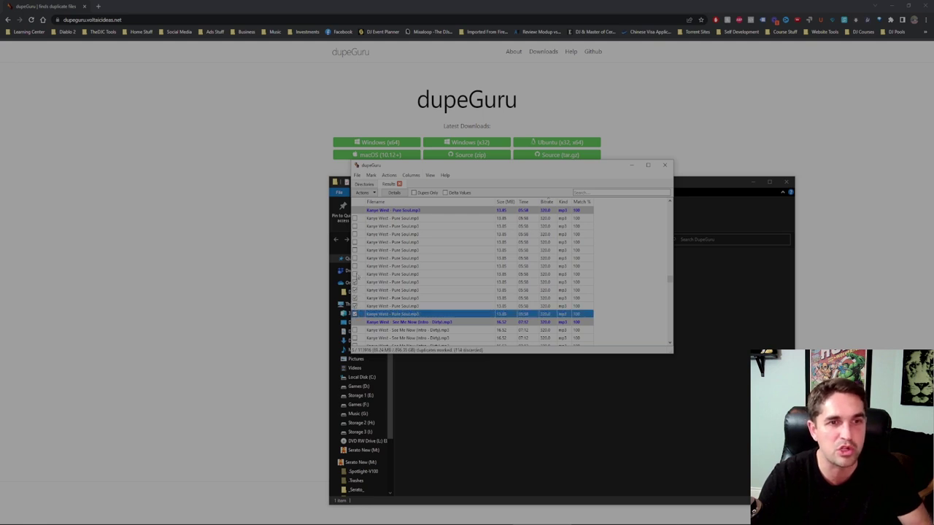
{"action": "left_click", "coordinate": [355, 250]}
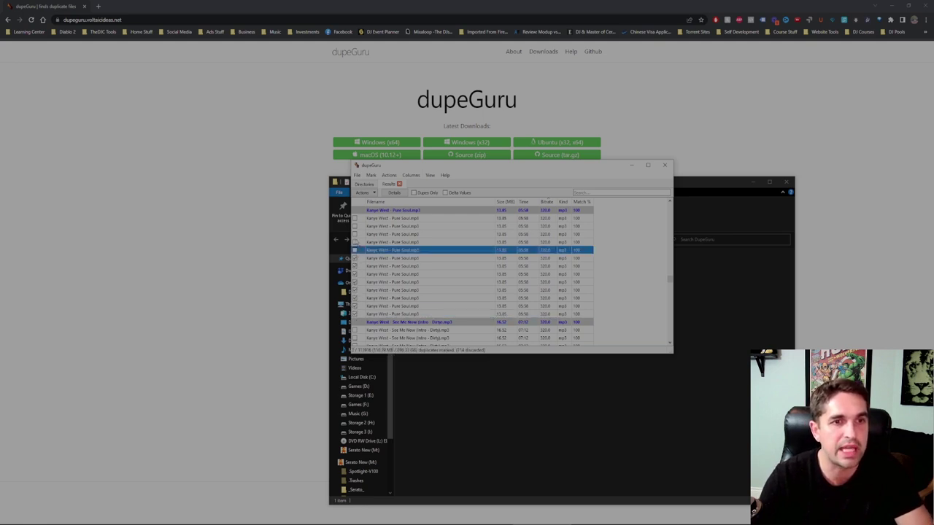
{"action": "left_click", "coordinate": [355, 242]}
{"action": "left_click", "coordinate": [355, 250]}
{"action": "left_click", "coordinate": [355, 234]}
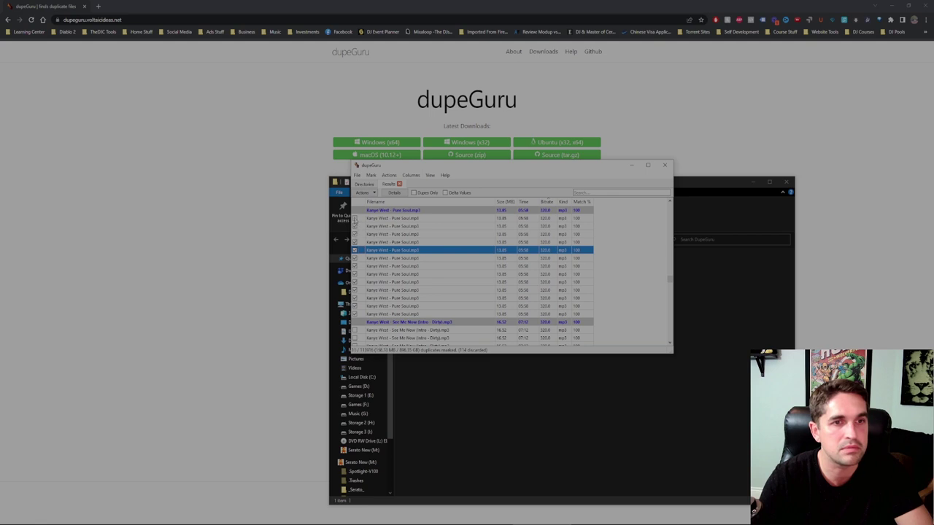
{"action": "left_click", "coordinate": [355, 218]}
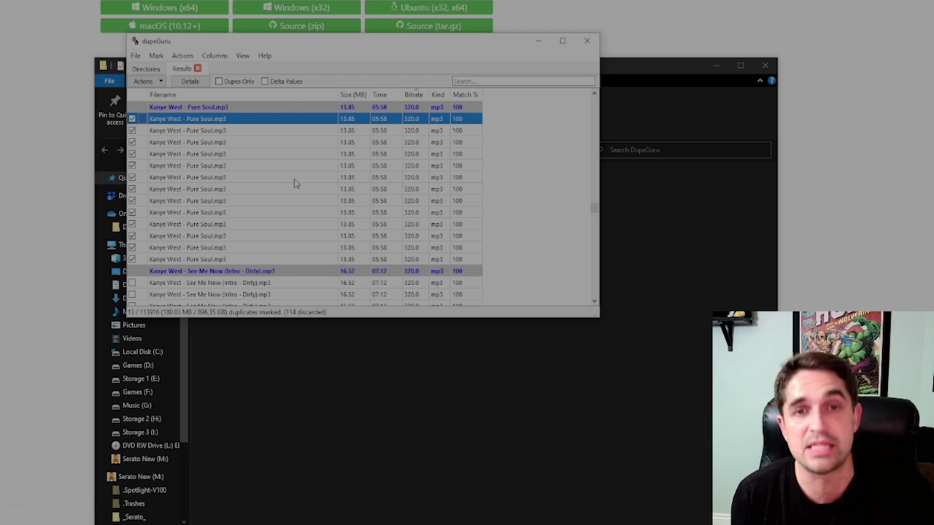
Examine the remaining unmarked duplicate groups, from the 128 kbps results through to the start of the 320 kbps ones.
{"action": "left_click_drag", "start_coordinate": [594, 209], "coordinate": [594, 103]}
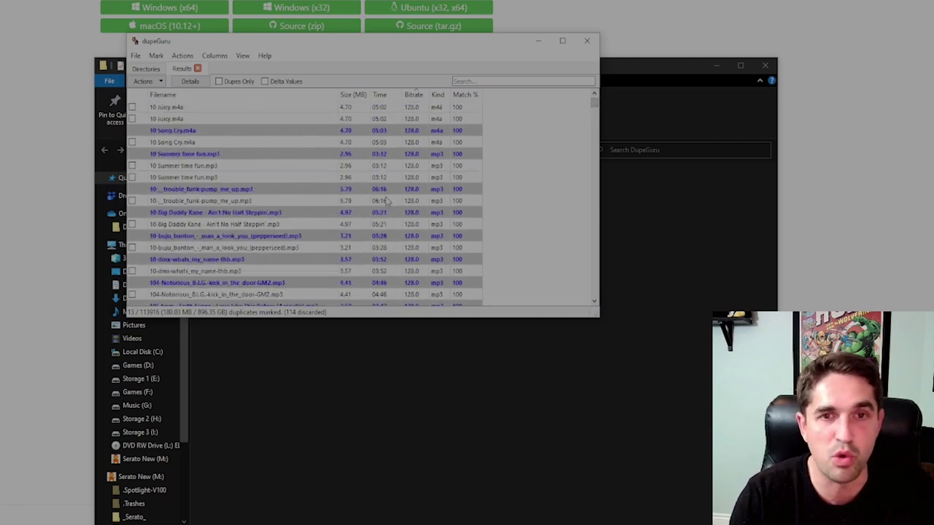
{"action": "scroll", "coordinate": [393, 220], "scroll_direction": "down", "scroll_amount": 10}
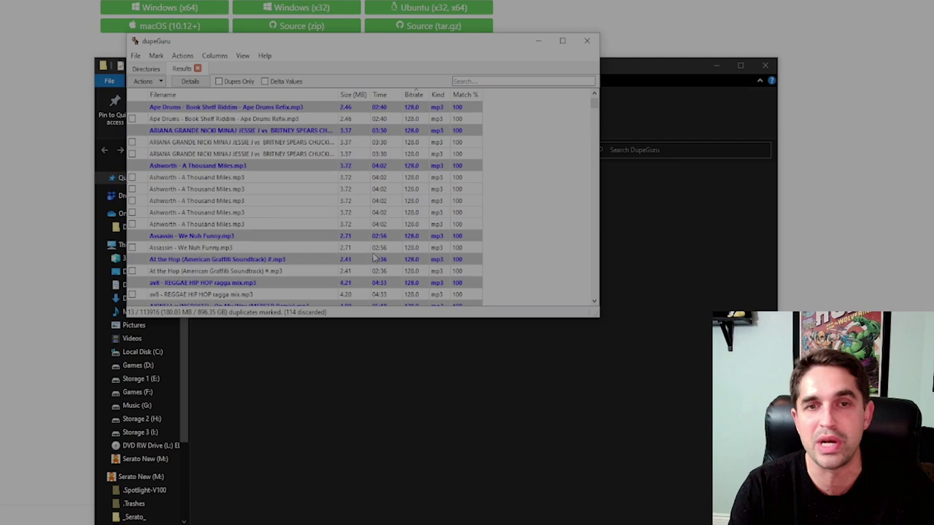
{"action": "scroll", "coordinate": [367, 251], "scroll_direction": "down", "scroll_amount": 15}
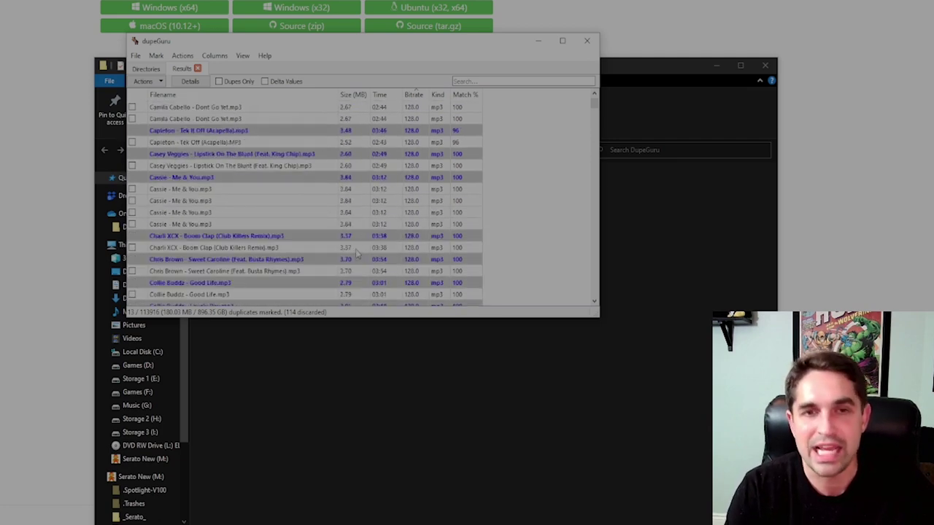
{"action": "scroll", "coordinate": [380, 259], "scroll_direction": "down", "scroll_amount": 15}
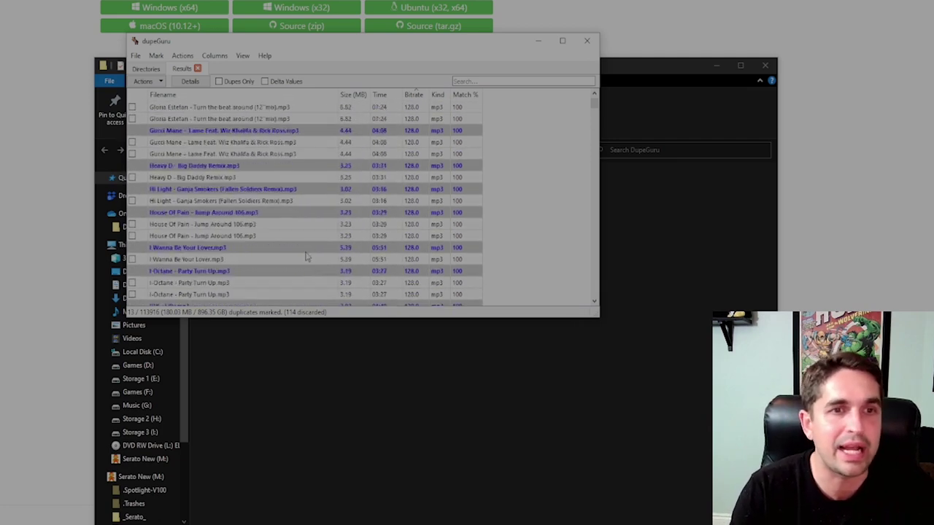
{"action": "scroll", "coordinate": [257, 213], "scroll_direction": "down", "scroll_amount": 5}
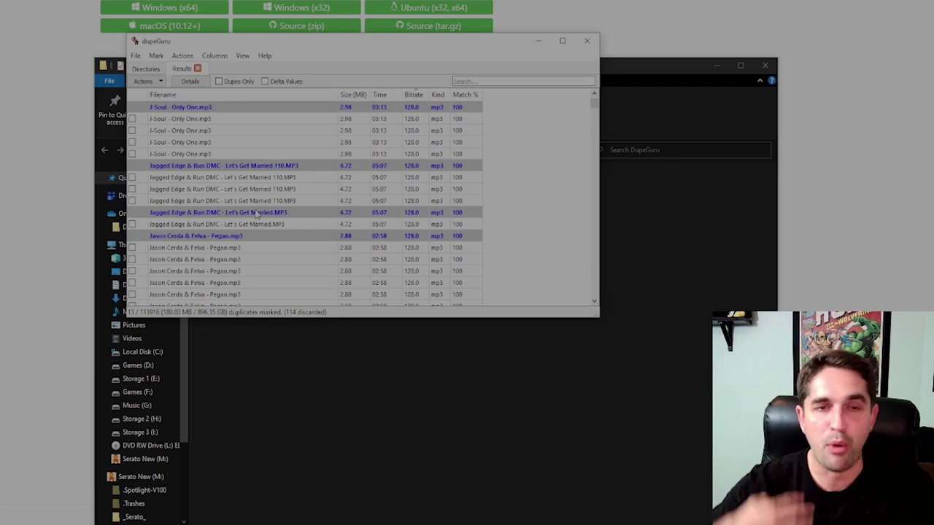
{"action": "scroll", "coordinate": [224, 186], "scroll_direction": "down", "scroll_amount": 15}
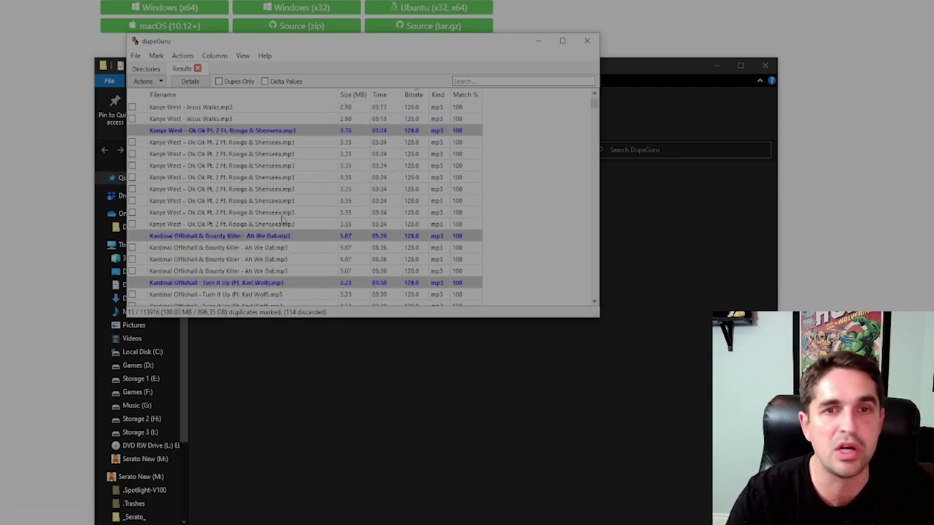
{"action": "scroll", "coordinate": [346, 180], "scroll_direction": "down", "scroll_amount": 15}
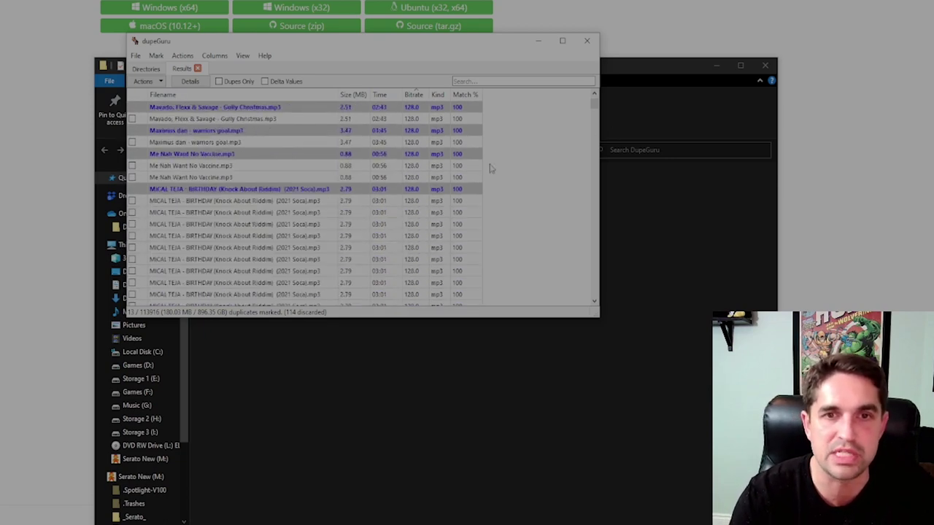
{"action": "mouse_move", "coordinate": [594, 106]}
{"action": "left_mouse_down"}
{"action": "mouse_move", "coordinate": [591, 126]}
{"action": "mouse_move", "coordinate": [594, 102]}
{"action": "left_mouse_up"}
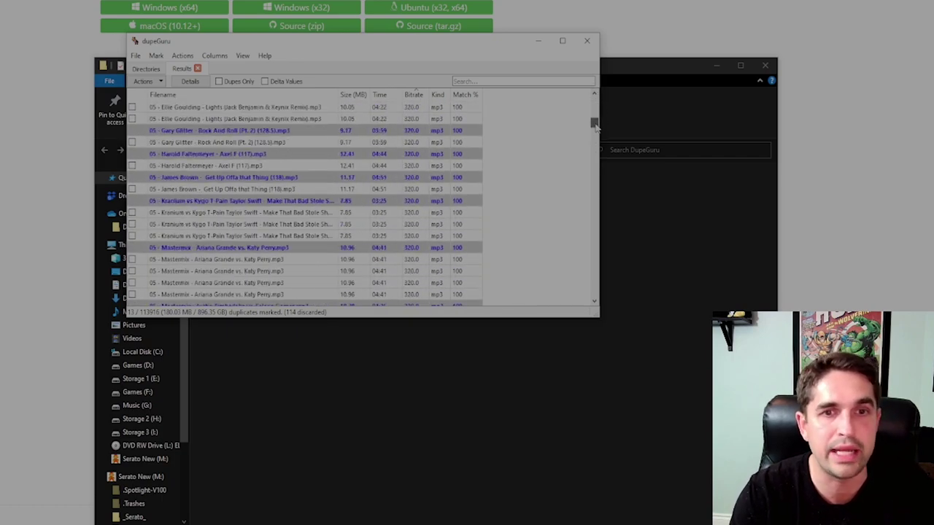